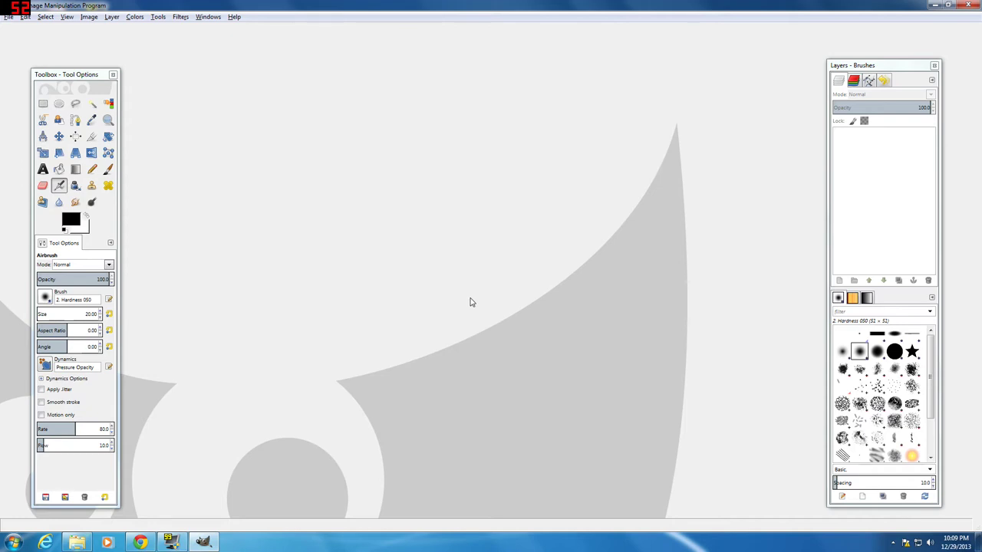
Paste the copied Star Wars still as a new 640x430 image and select its Pasted Layer.
key("ctrl+shift+v")
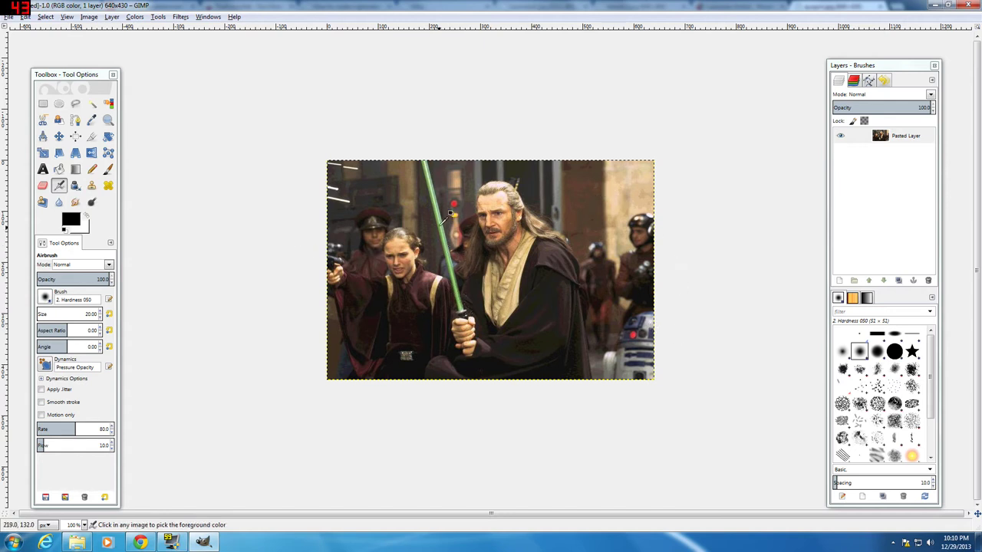
scroll(541, 264, "up", 1, "ctrl")
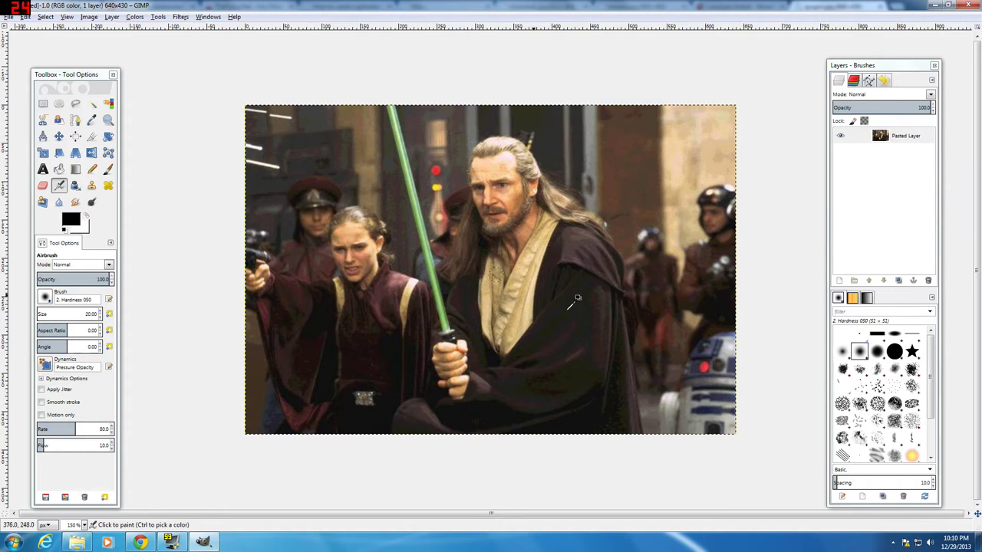
scroll(568, 298, "down", 1, "ctrl")
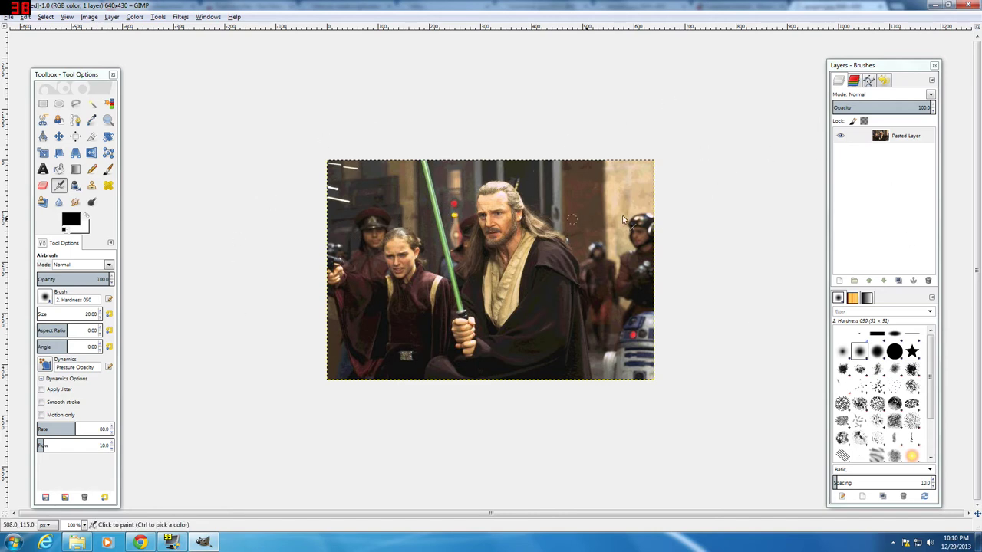
left_click(879, 138)
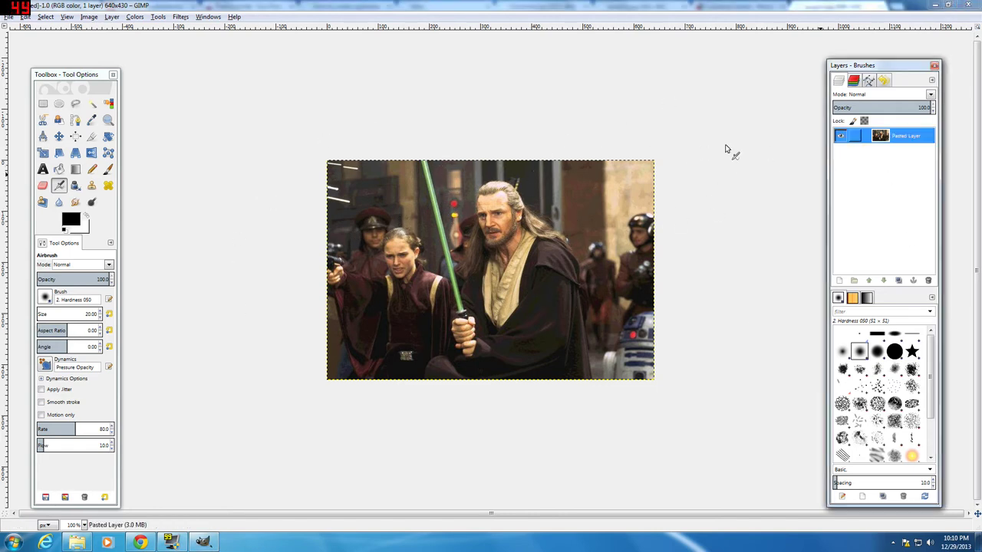
Add a new layer above the Pasted Layer filled with the black foreground colour.
right_click(905, 140)
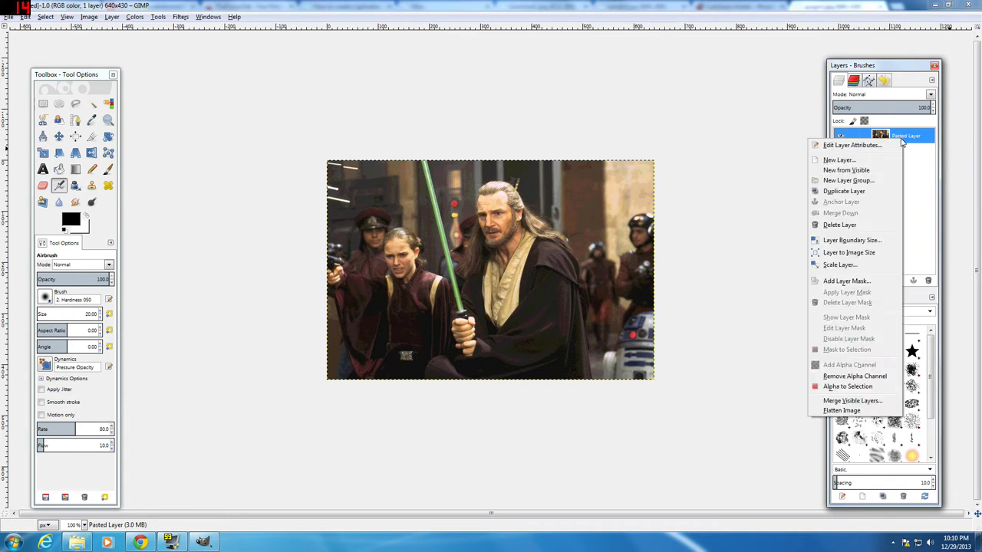
left_click(865, 160)
left_click(49, 118)
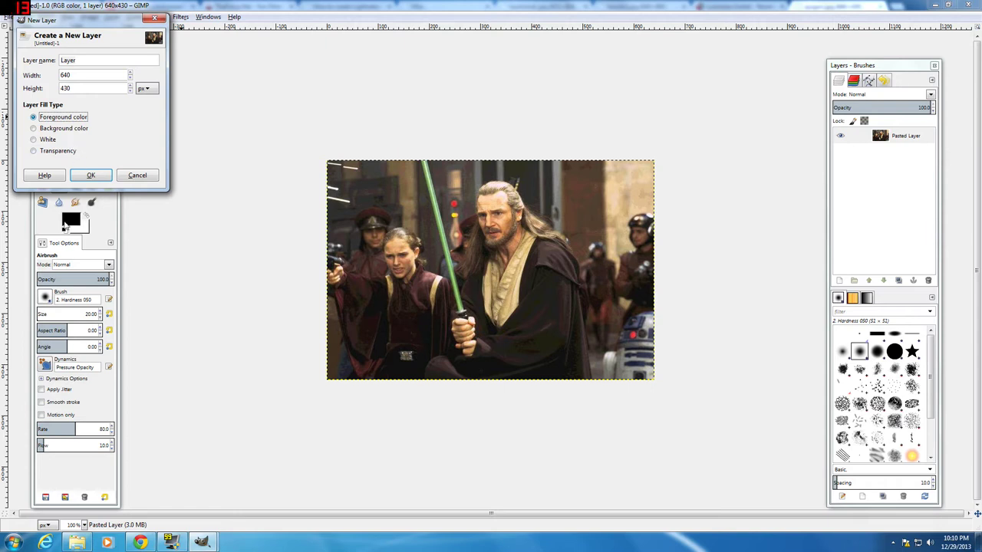
left_click(89, 176)
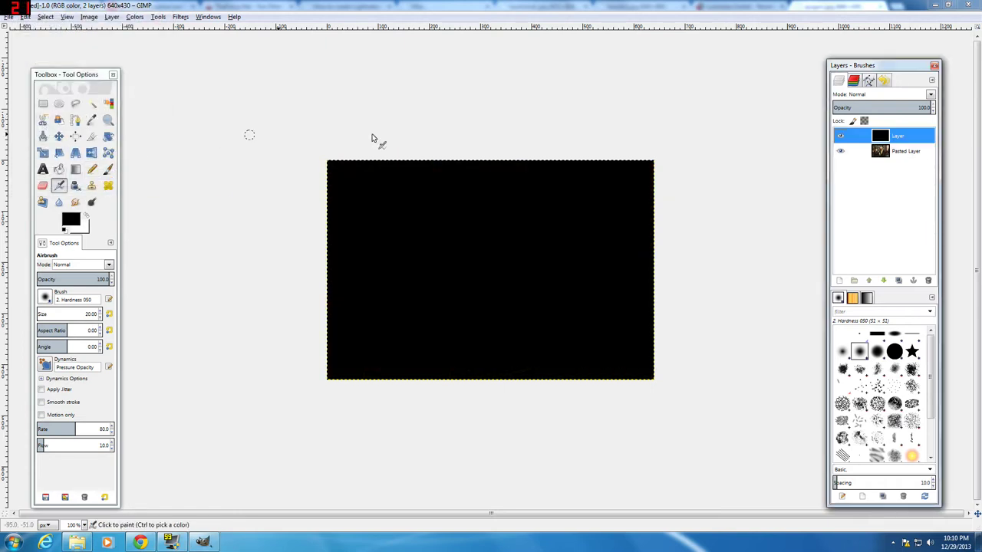
Set the black layer's blend mode to Screen so the photo shows through.
left_click(928, 95)
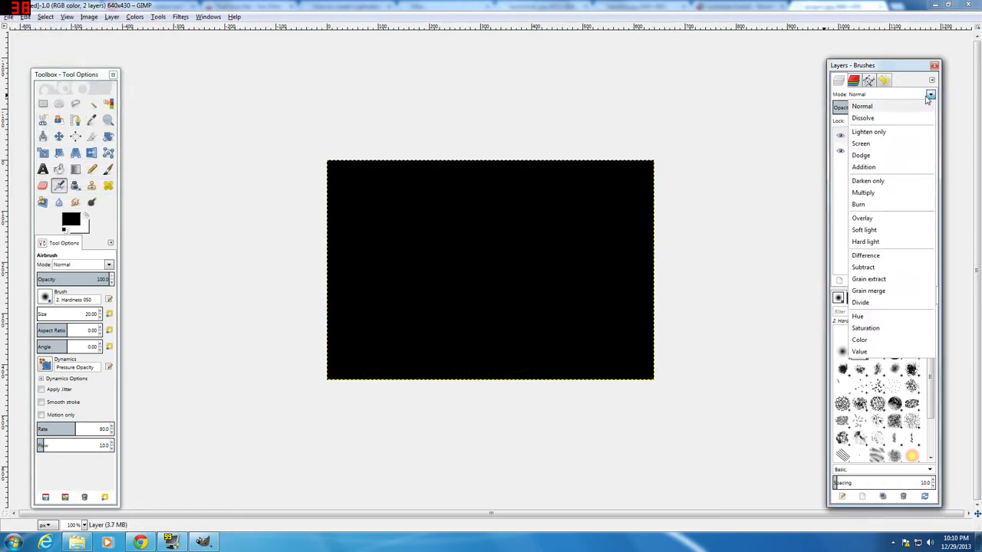
left_click(859, 144)
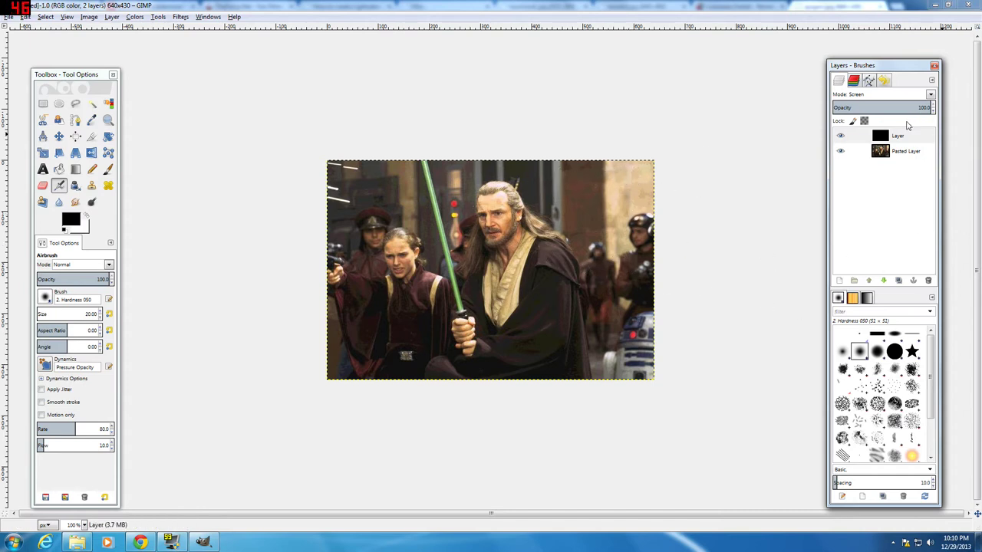
left_click(855, 136)
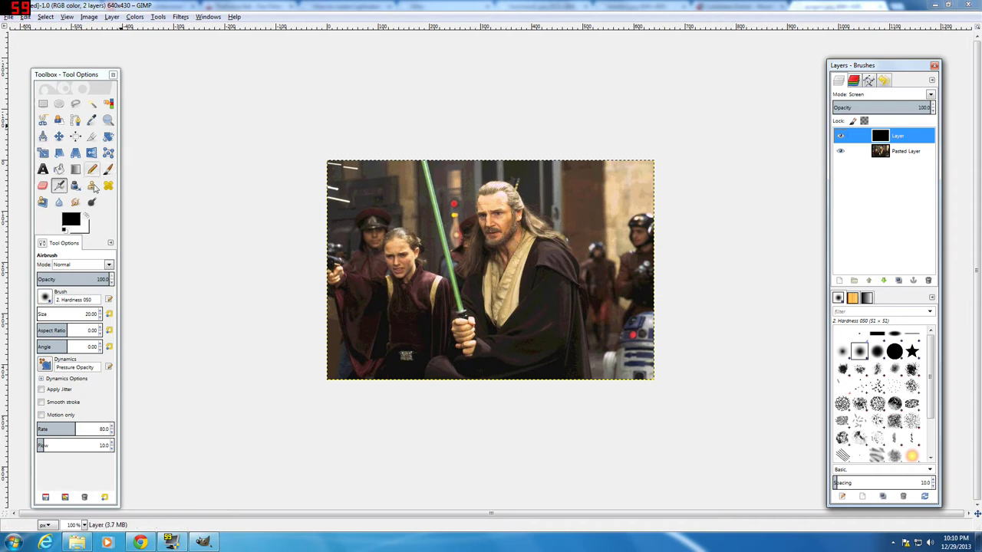
left_click(492, 266)
Pick the Pencil tool and set the foreground colour to red (ff1111).
left_click(91, 169)
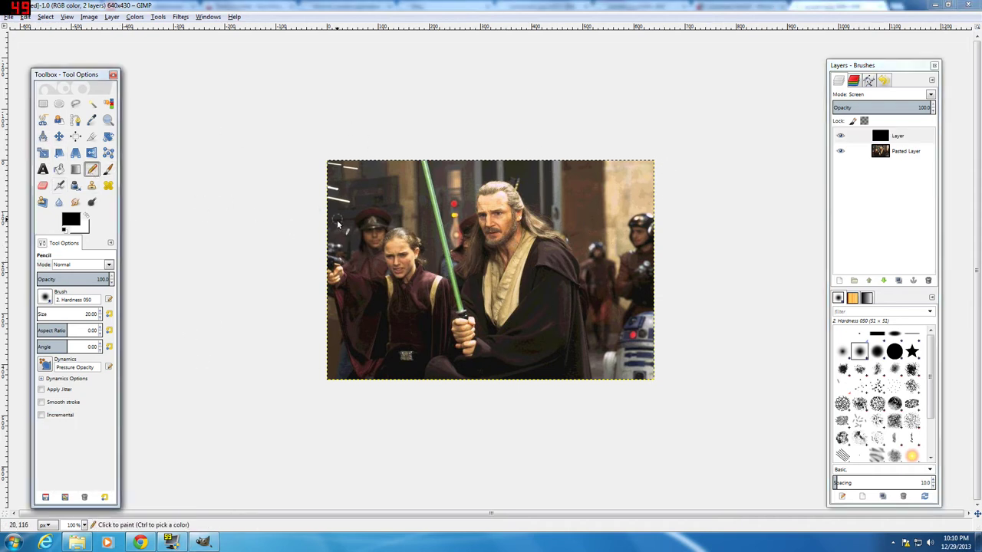
left_click(70, 221)
left_click(99, 164)
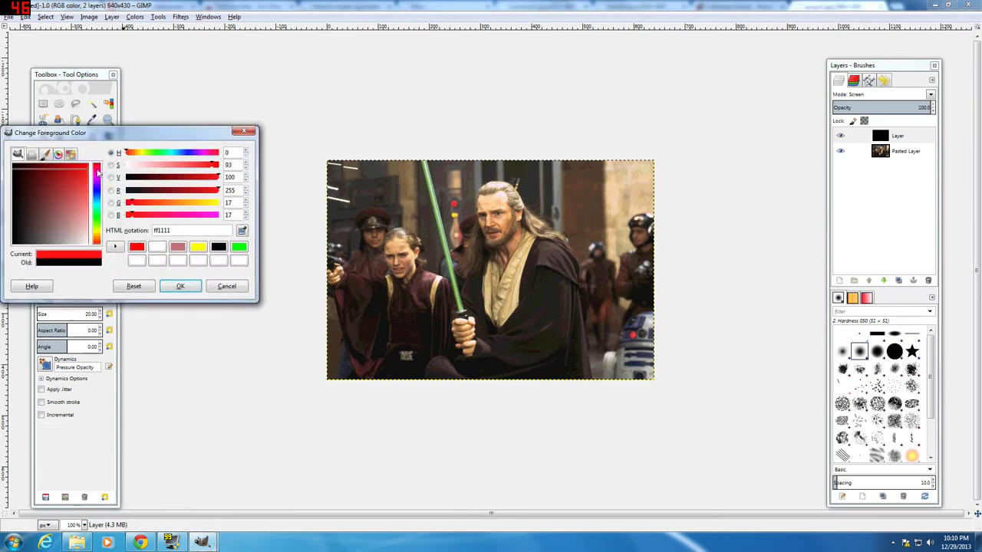
left_click(188, 284)
Scribble red test strokes on the image, undo them, and reselect the black layer.
left_click_drag(443, 243, 481, 271)
mouse_move(511, 310)
left_mouse_down()
mouse_move(360, 261)
mouse_move(366, 251)
mouse_move(552, 284)
mouse_move(399, 251)
mouse_move(460, 270)
left_mouse_up()
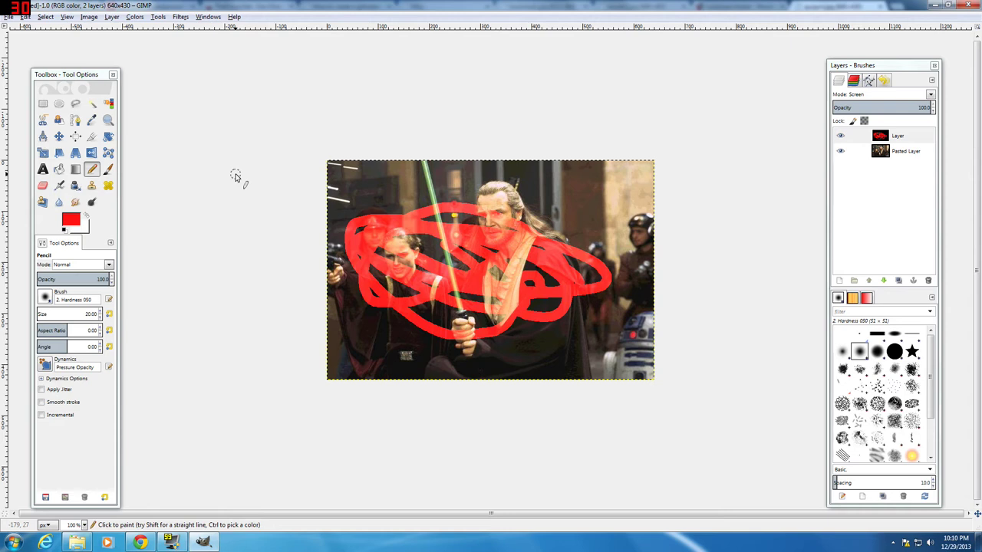
key("ctrl+z")
key("ctrl+z")
key("ctrl+z")
key("ctrl+z")
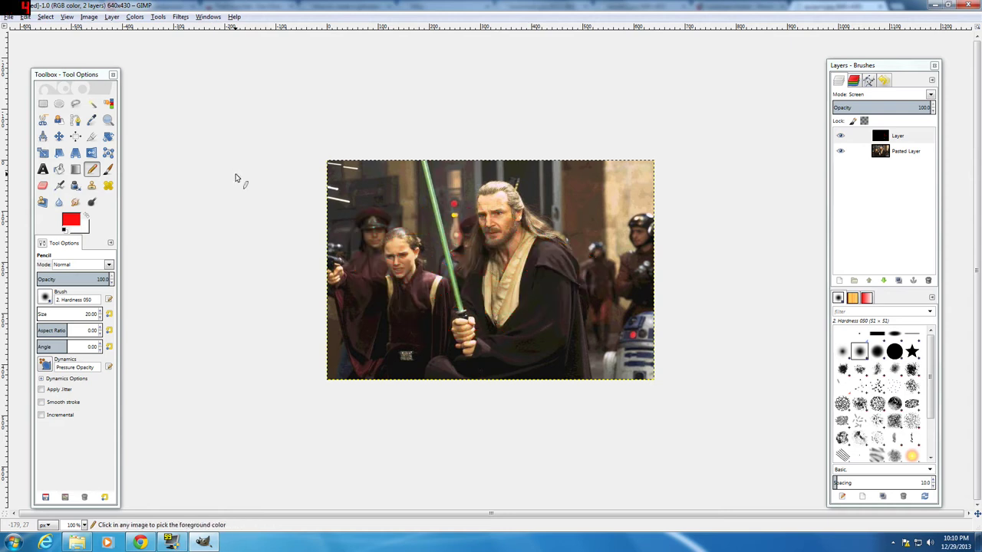
left_click(908, 136)
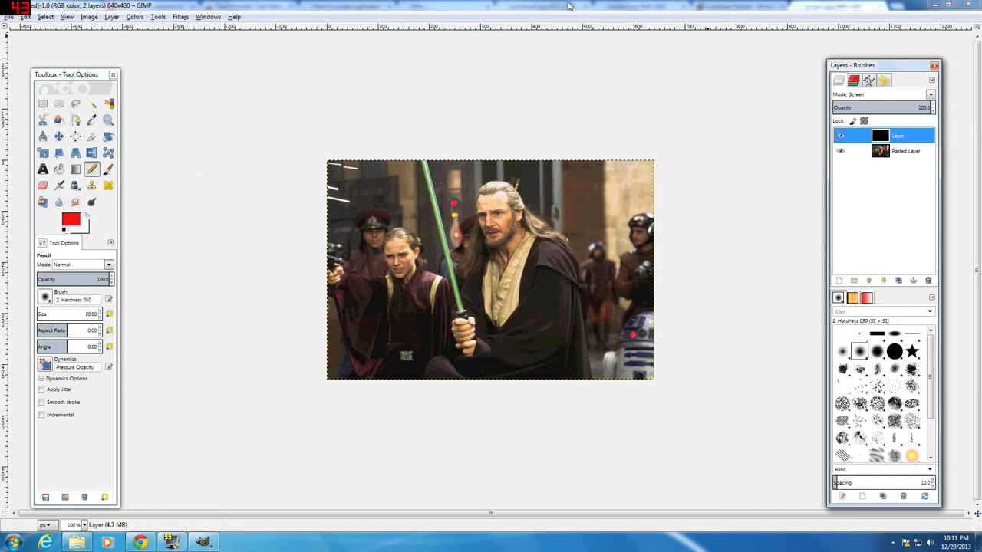
Start a Free Select outline anchored at the lightsaber blade's base.
left_click(75, 104)
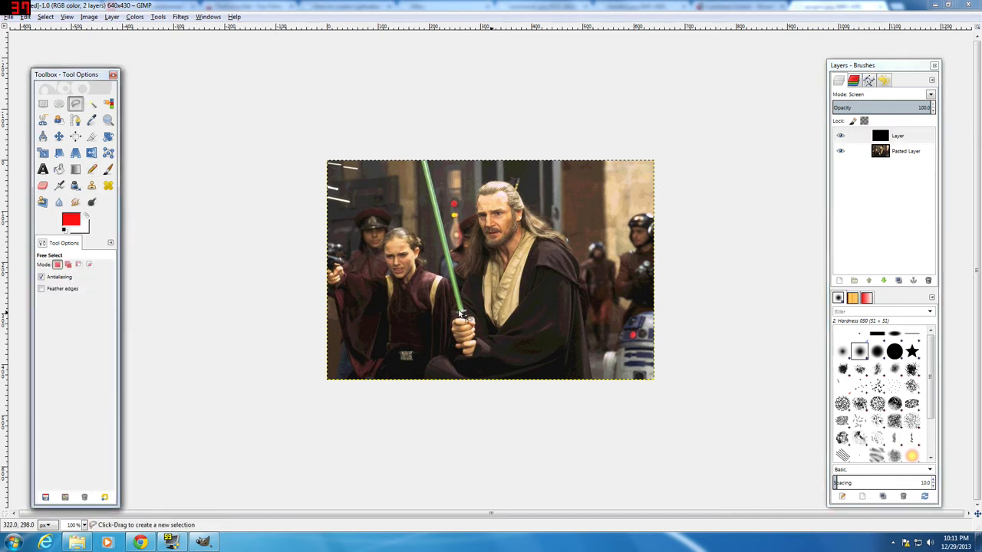
scroll(459, 314, "up", 3)
scroll(411, 289, "down", 2)
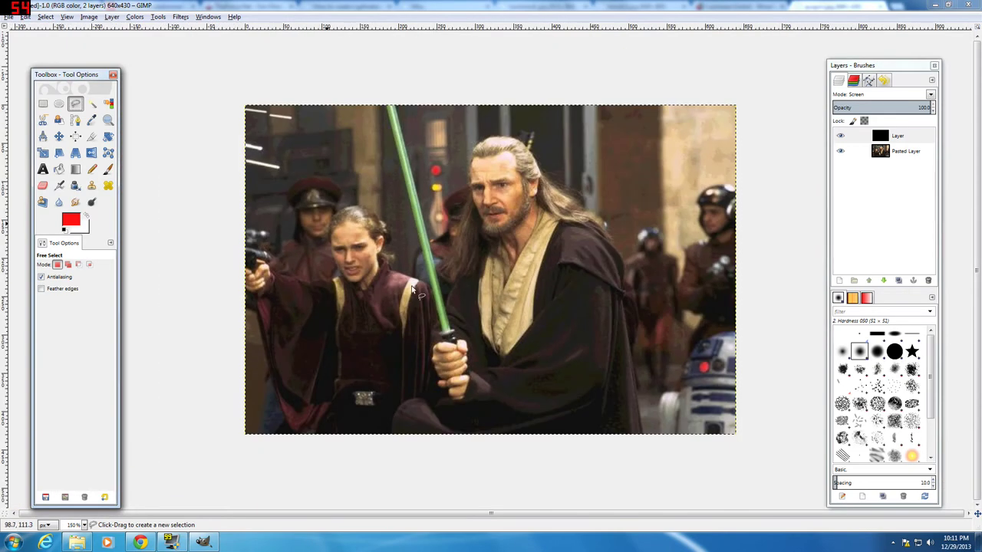
scroll(402, 351, "up", 8)
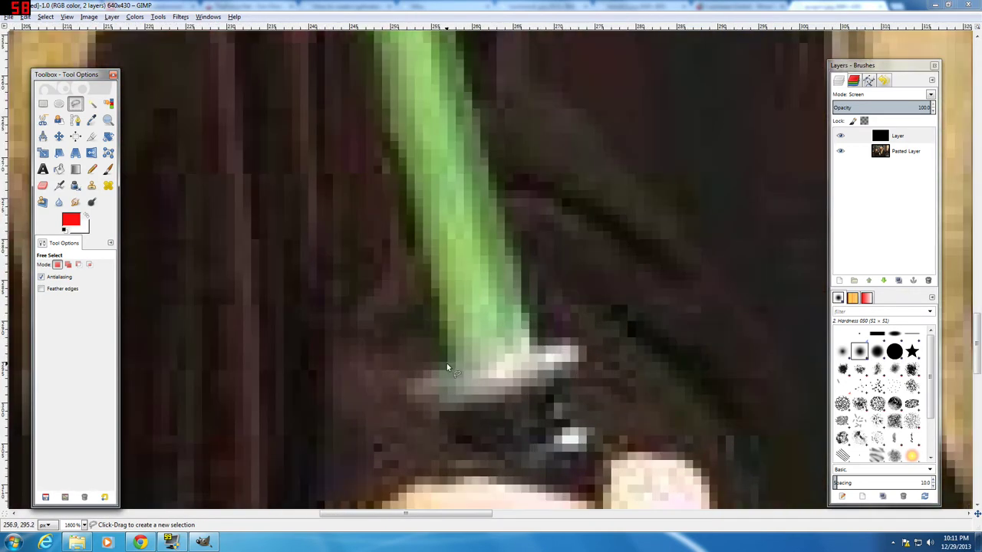
left_click(446, 362)
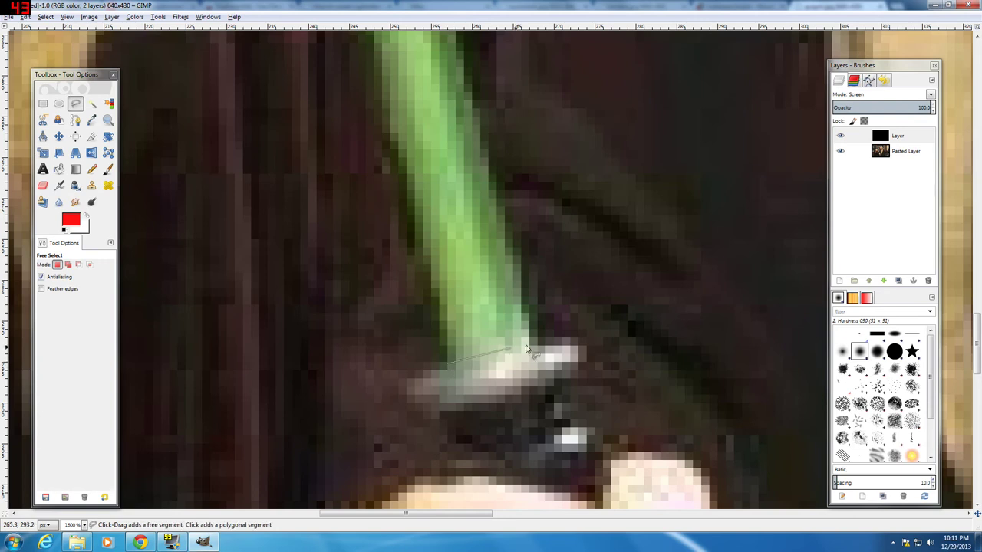
scroll(543, 347, "down", 8)
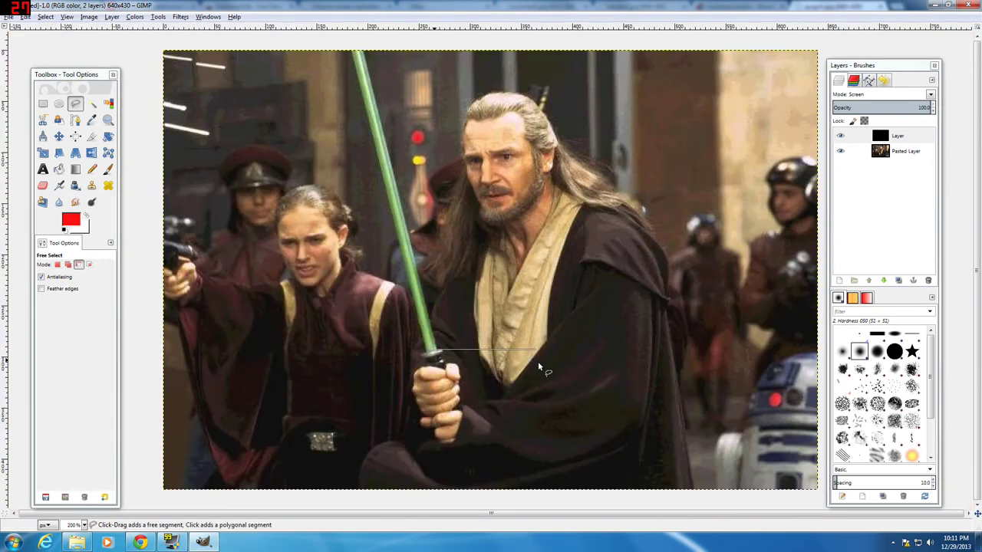
scroll(368, 114, "up", 4)
scroll(326, 167, "up", 1)
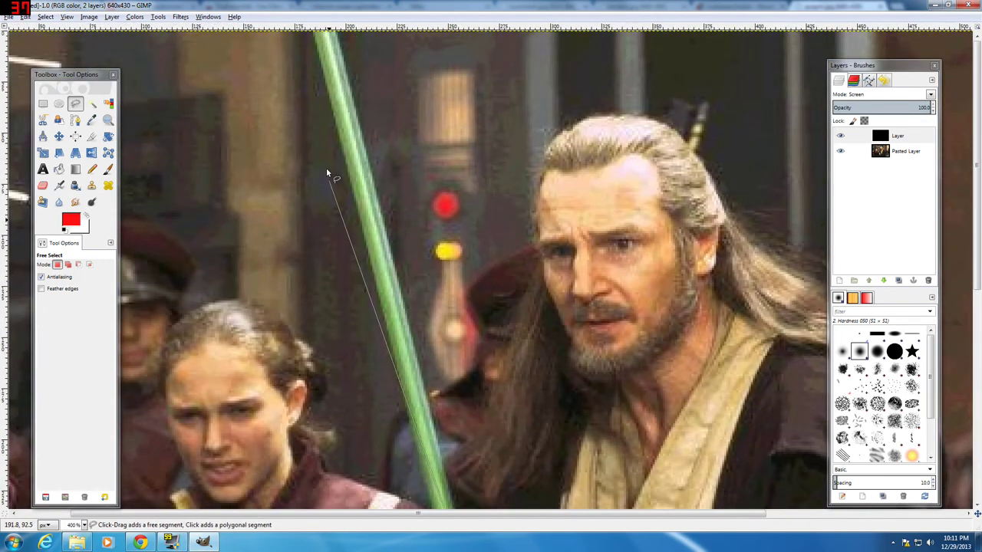
scroll(356, 39, "down", 2)
scroll(356, 39, "up", 4)
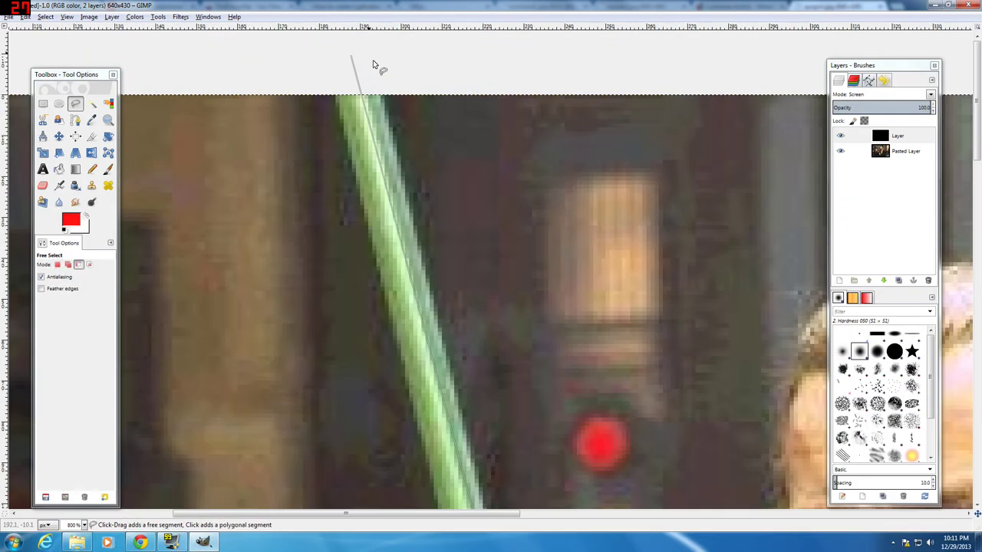
Extend the outline to the blade tip, close it, and make white the painting colour.
left_click(381, 93)
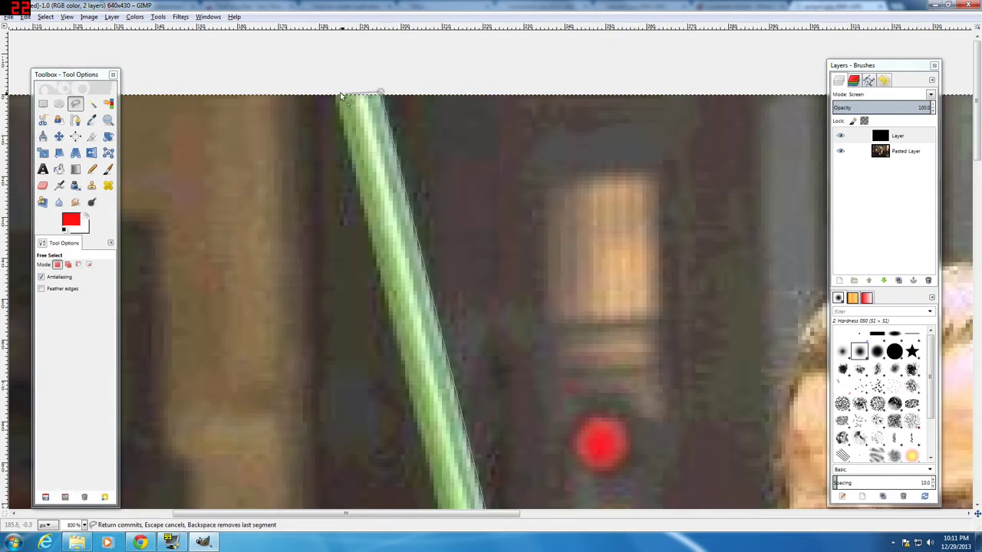
scroll(399, 351, "down", 10)
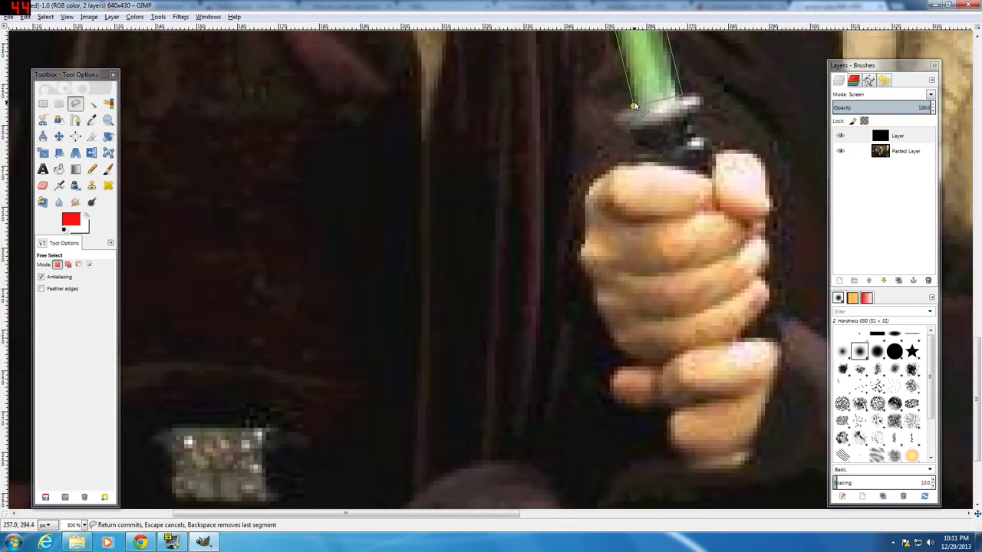
left_click(633, 105)
scroll(632, 109, "down", 6, "ctrl")
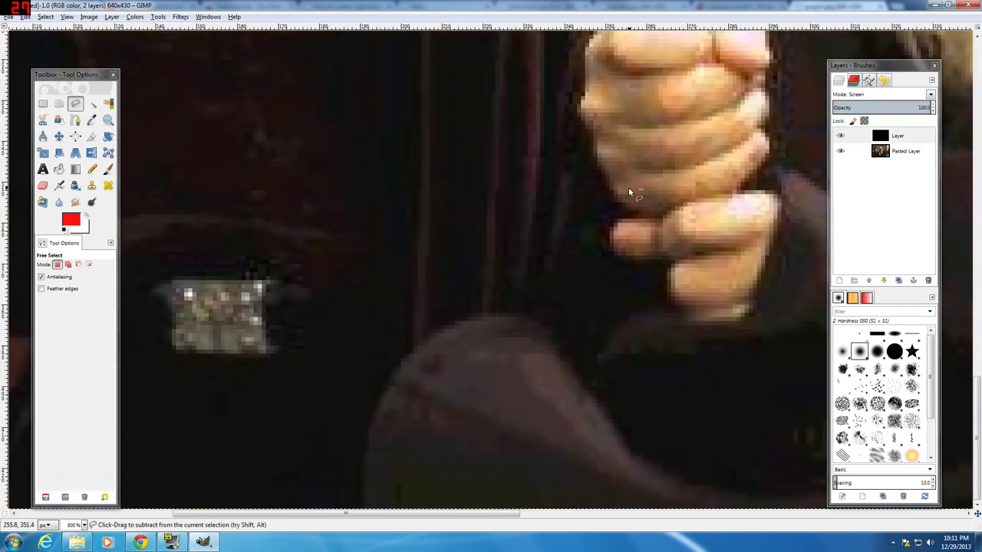
key("plus")
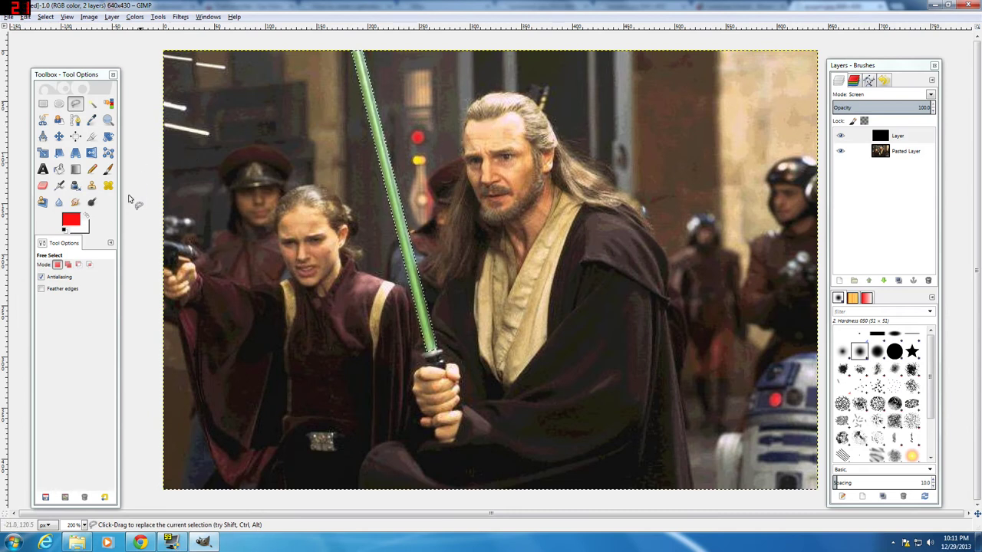
left_click(86, 216)
Paint the selected blade area solid white with the Pencil, then shrink its size to 1.
left_click(92, 170)
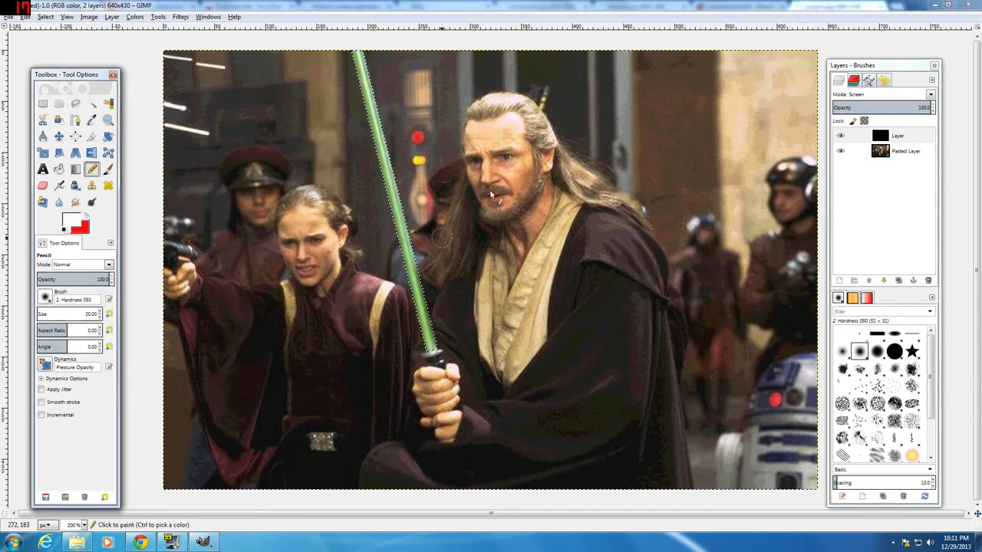
left_click_drag(55, 314, 68, 314)
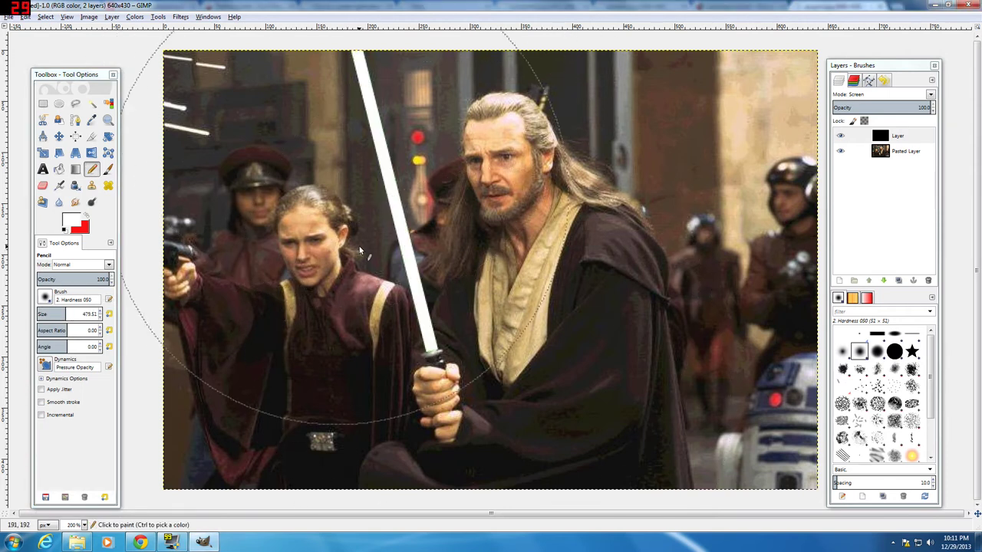
left_click_drag(73, 315, 8, 315)
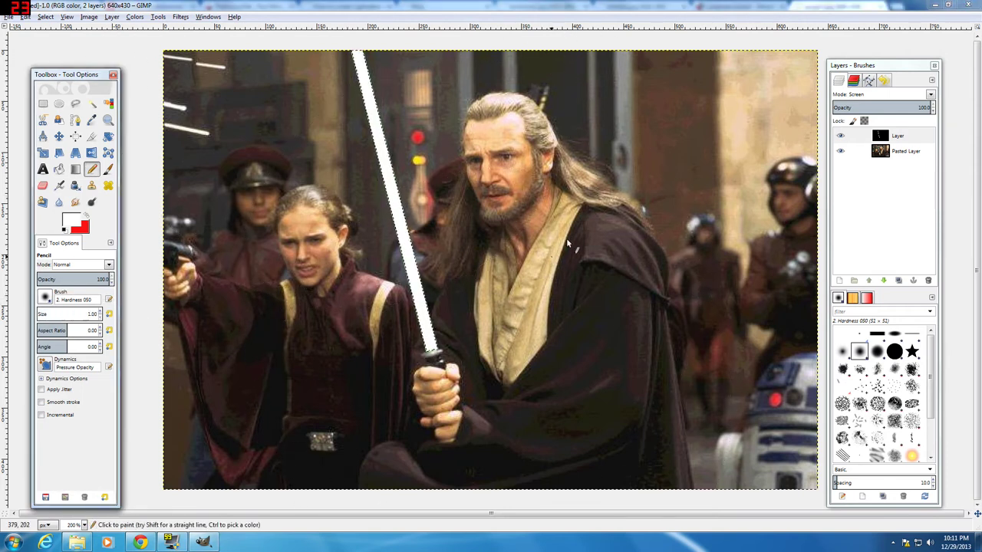
Clear the selection with Select > None and reselect the black blade layer.
left_click(46, 17)
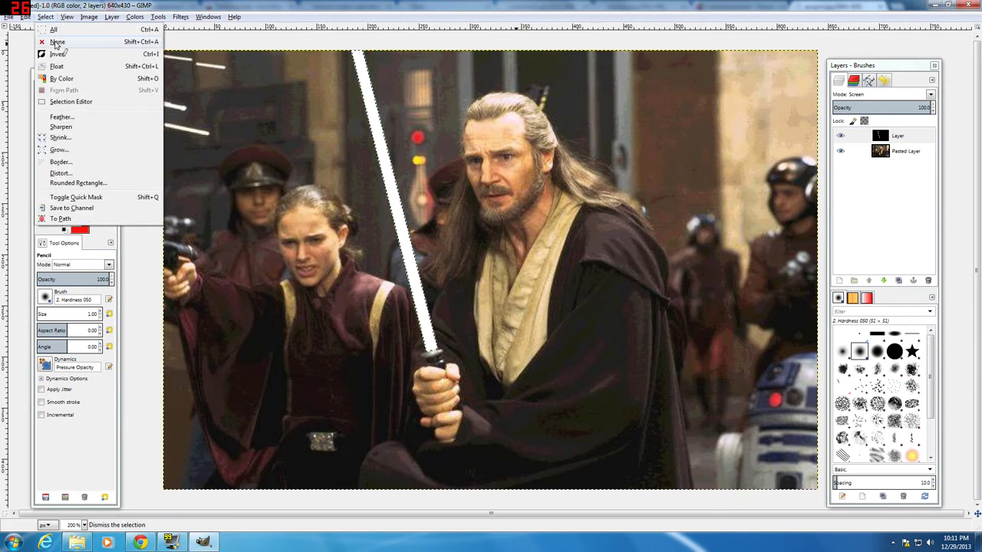
left_click(65, 48)
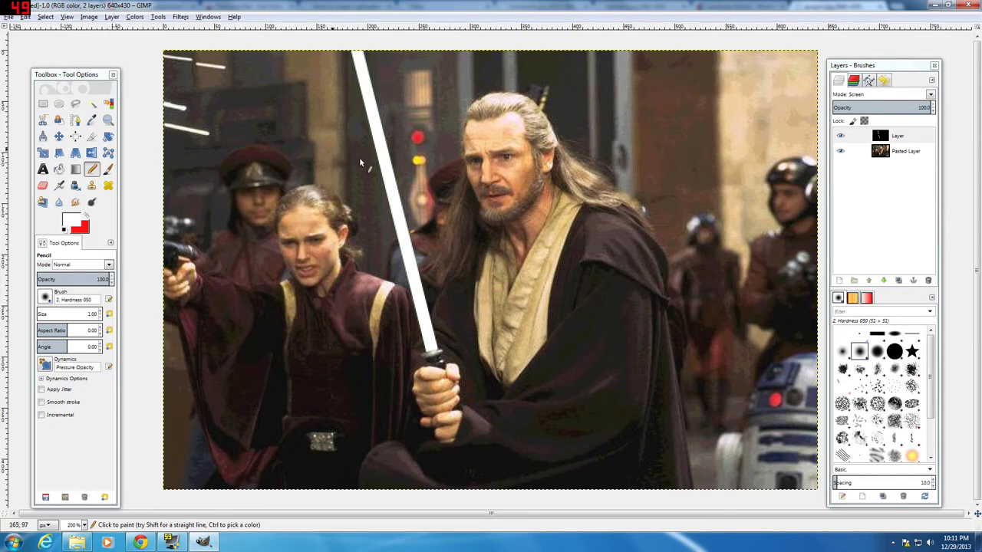
left_click(907, 138)
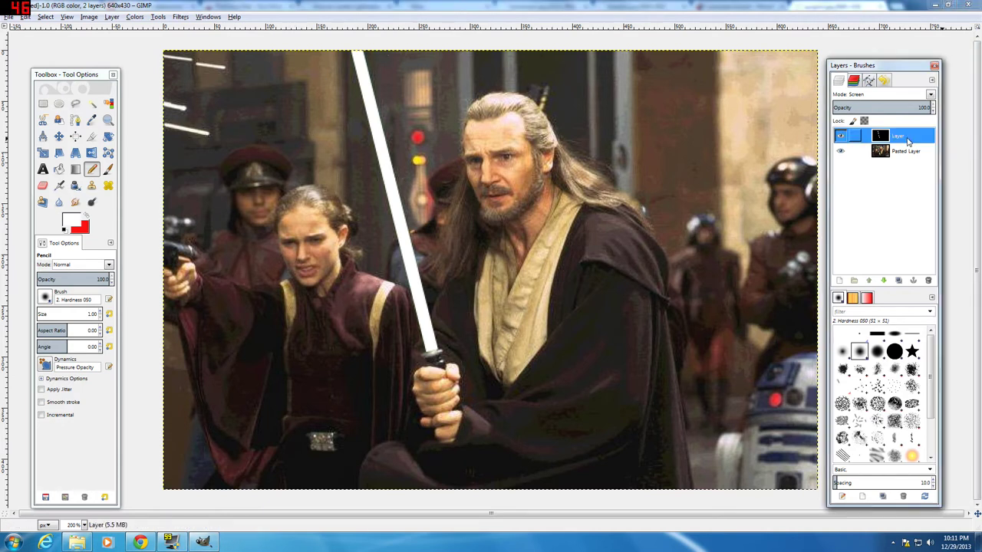
Duplicate the blade layer three times, creating Layer copy, Layer copy #1 and Layer copy #2.
right_click(907, 138)
left_click(834, 188)
right_click(901, 138)
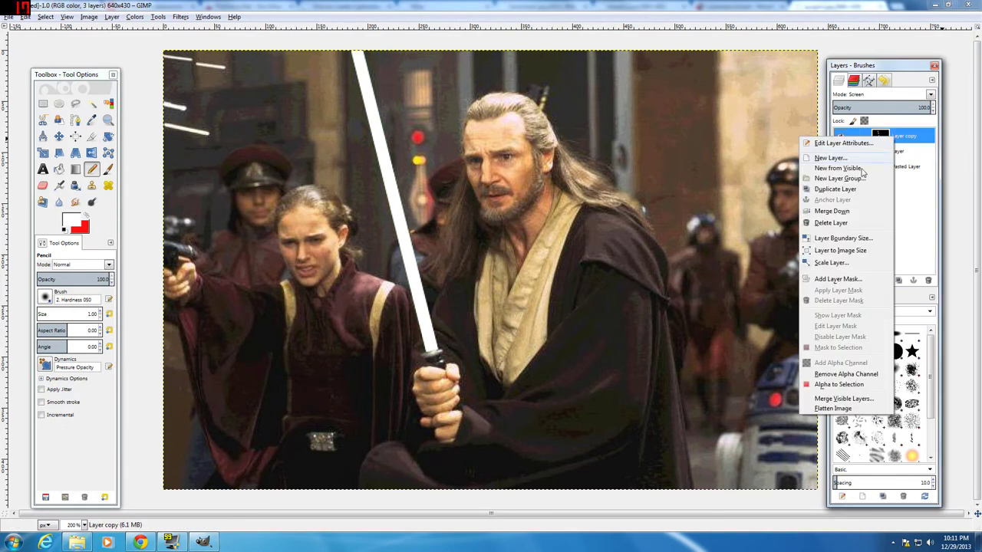
left_click(834, 189)
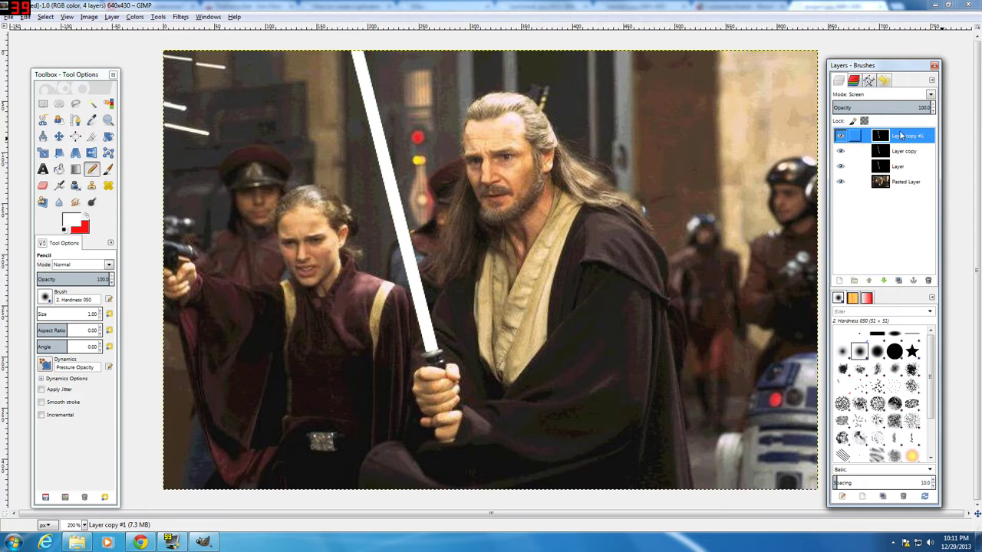
right_click(902, 137)
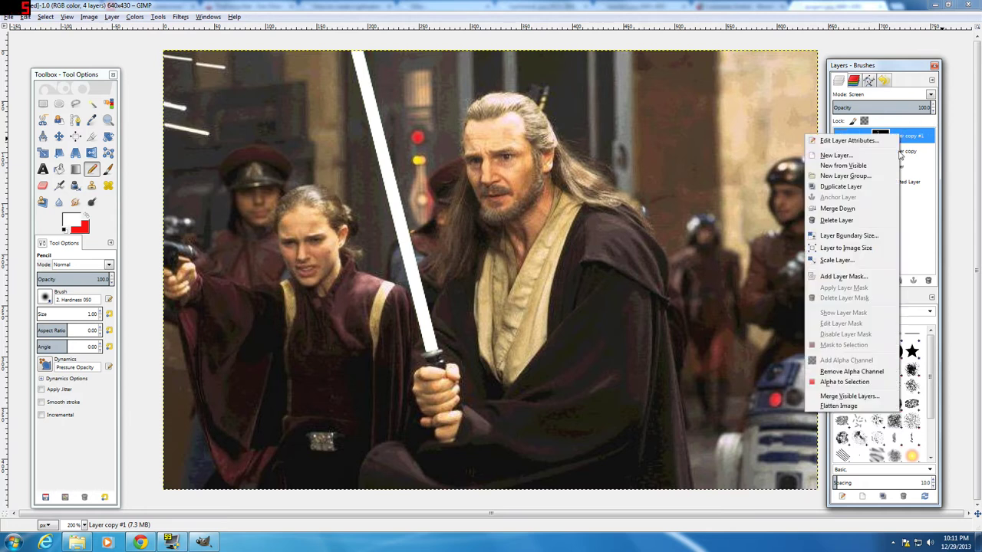
left_click(849, 191)
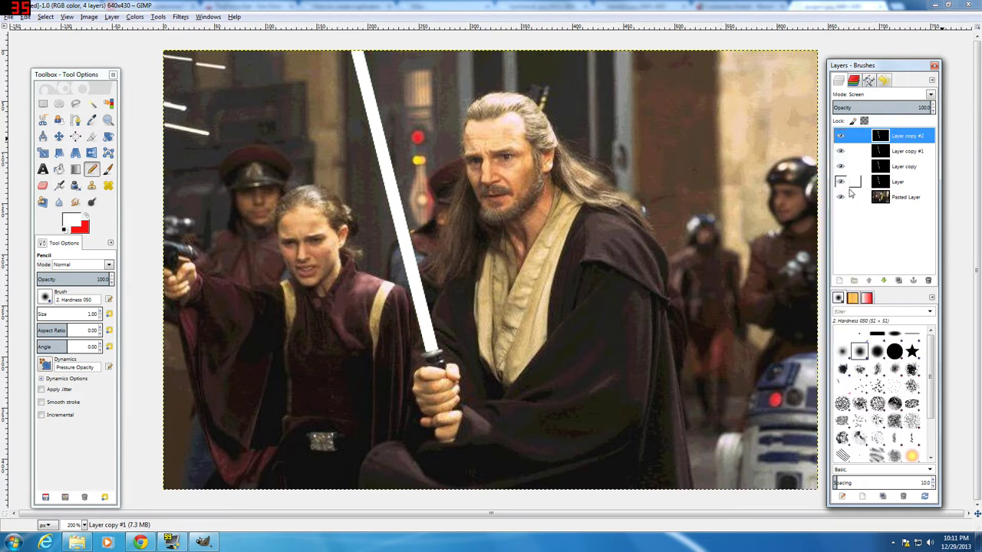
Apply a 5-pixel Gaussian Blur to Layer copy.
left_click(914, 170)
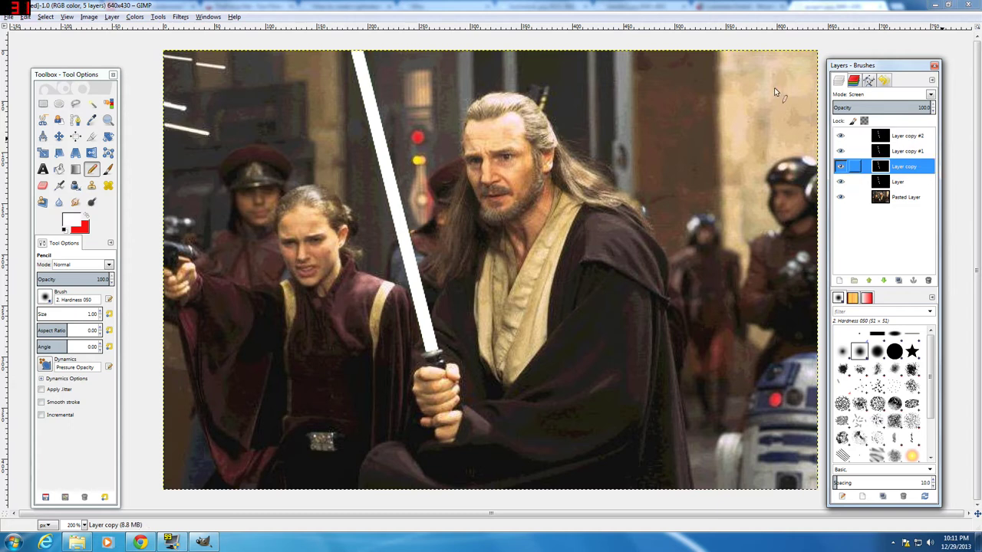
left_click(189, 17)
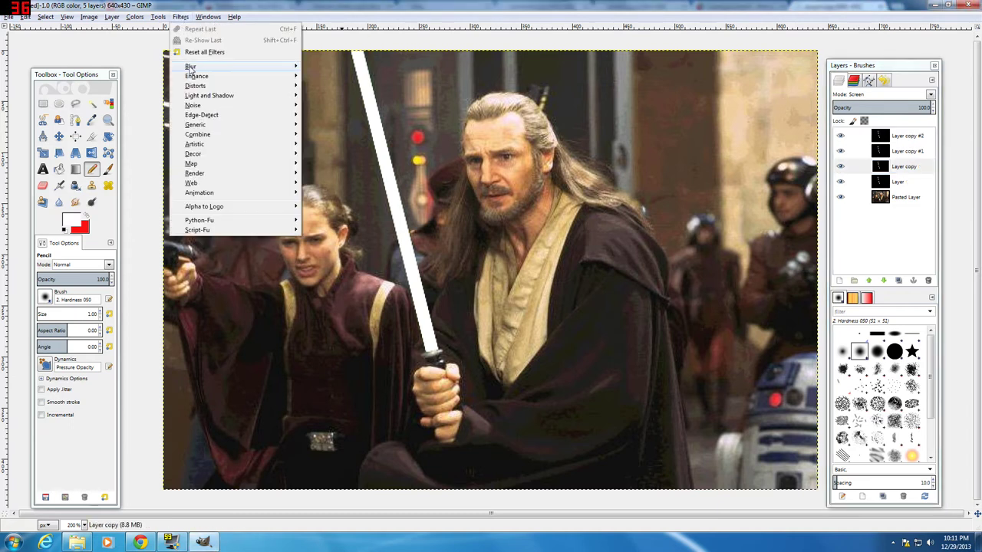
mouse_move(190, 66)
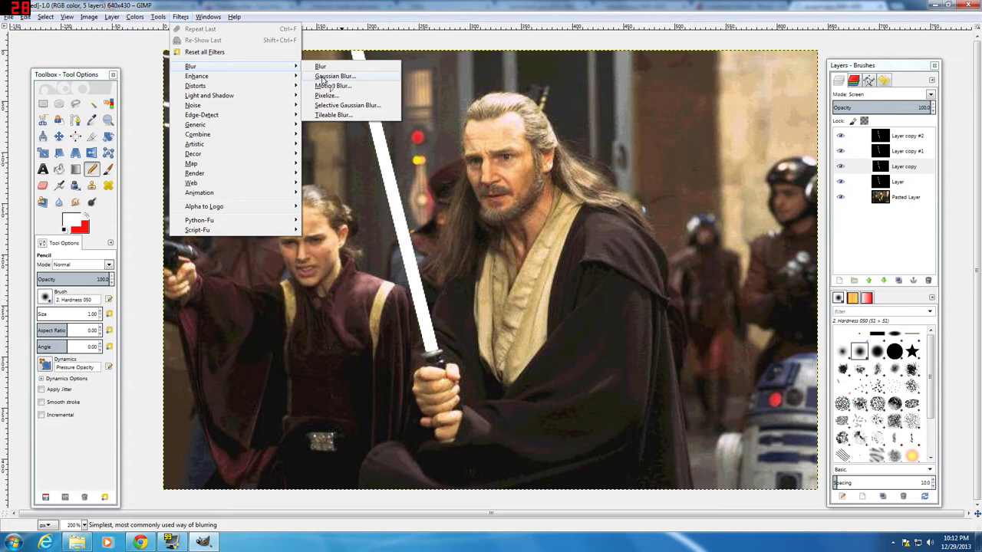
left_click(323, 77)
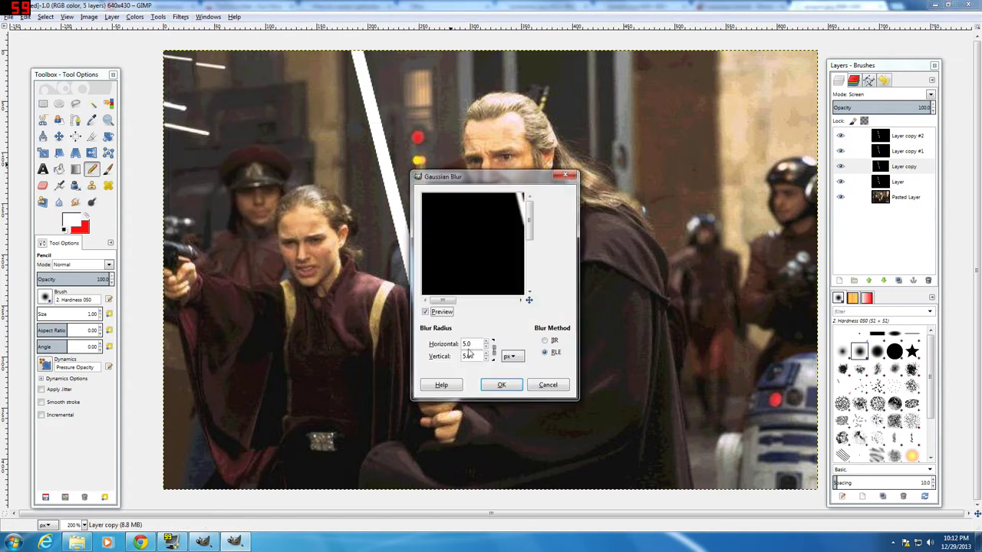
left_click(501, 384)
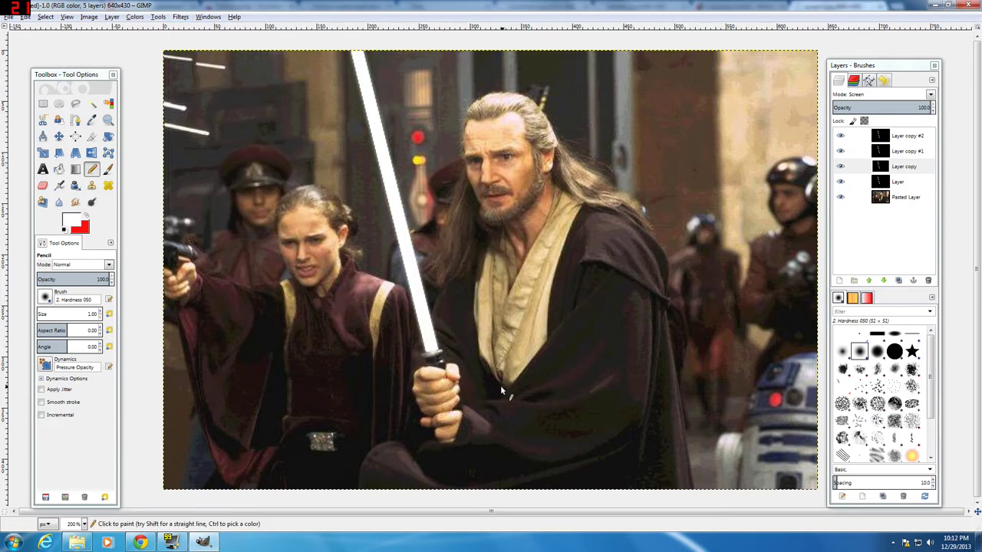
Apply a 20-pixel Gaussian Blur to Layer copy #1.
left_click(907, 151)
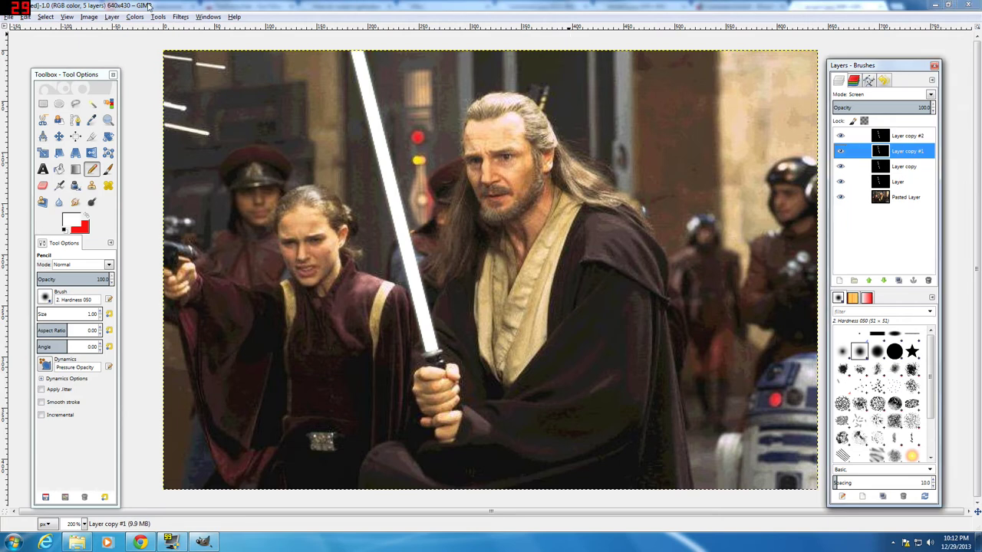
left_click(181, 17)
mouse_move(198, 76)
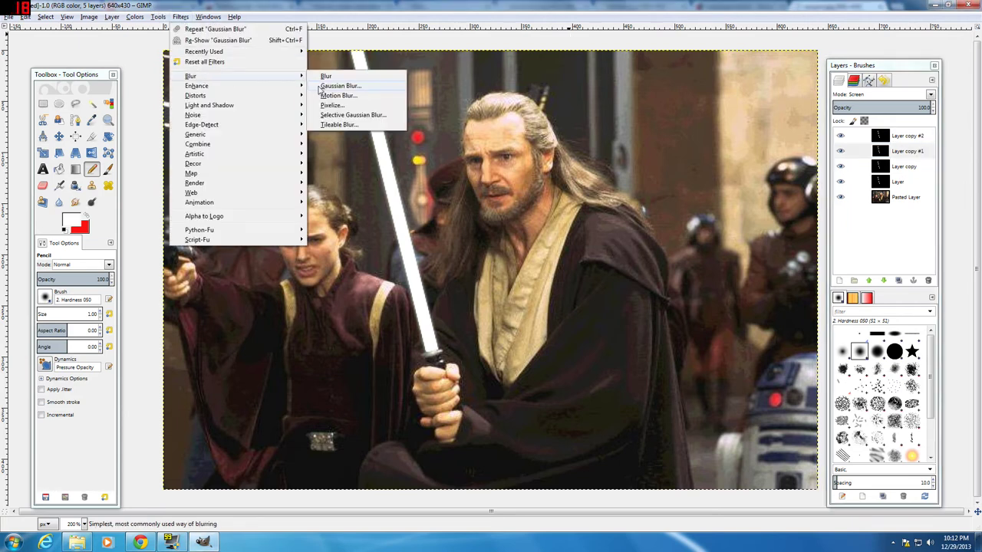
left_click(322, 86)
key("Tab")
type("20")
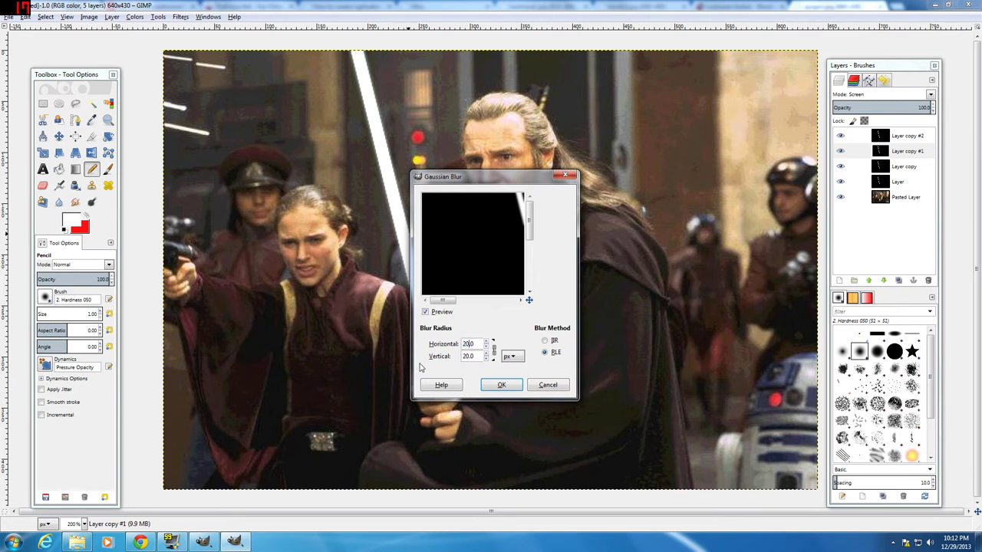
left_click(502, 383)
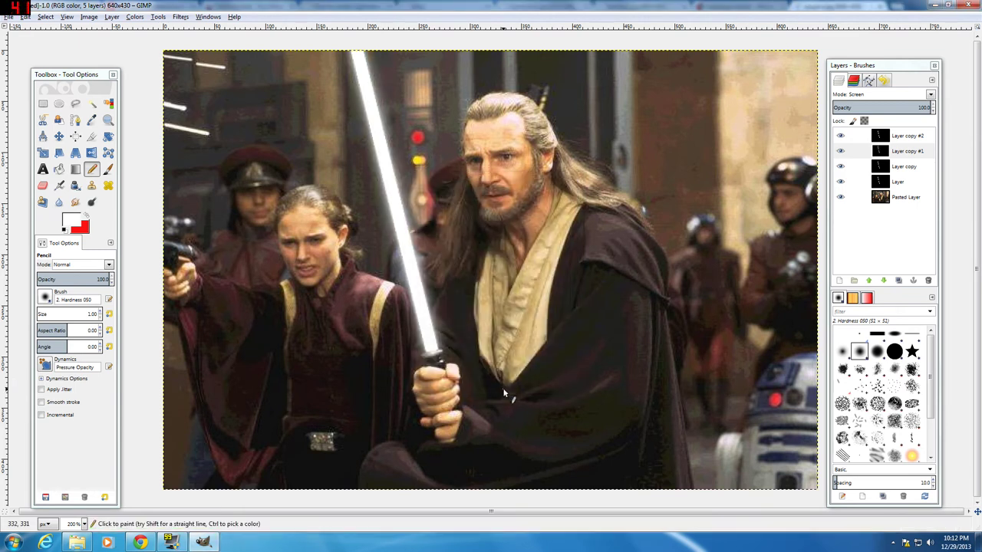
Apply a 40-pixel Gaussian Blur to Layer copy #2 and compare it with undo/redo.
left_click(909, 136)
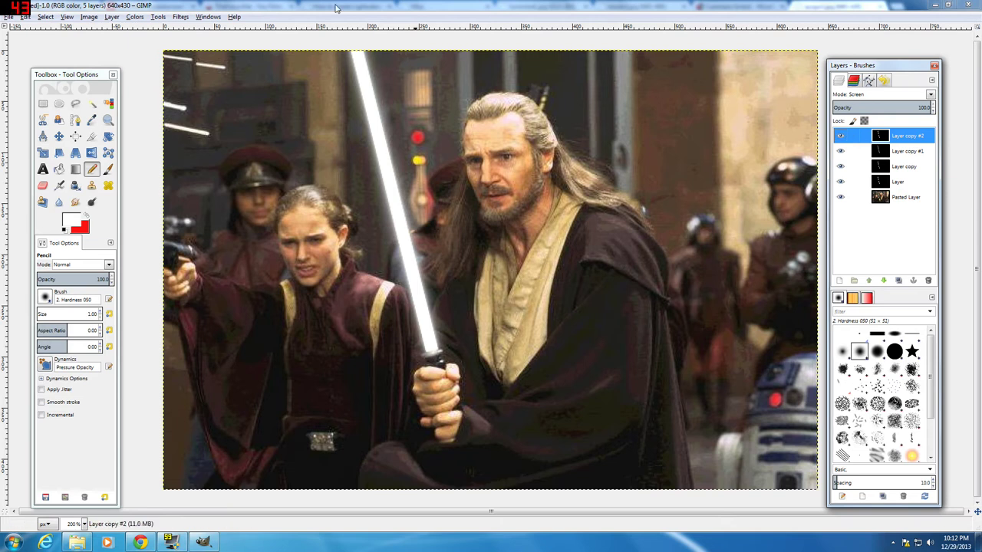
left_click(180, 16)
mouse_move(253, 74)
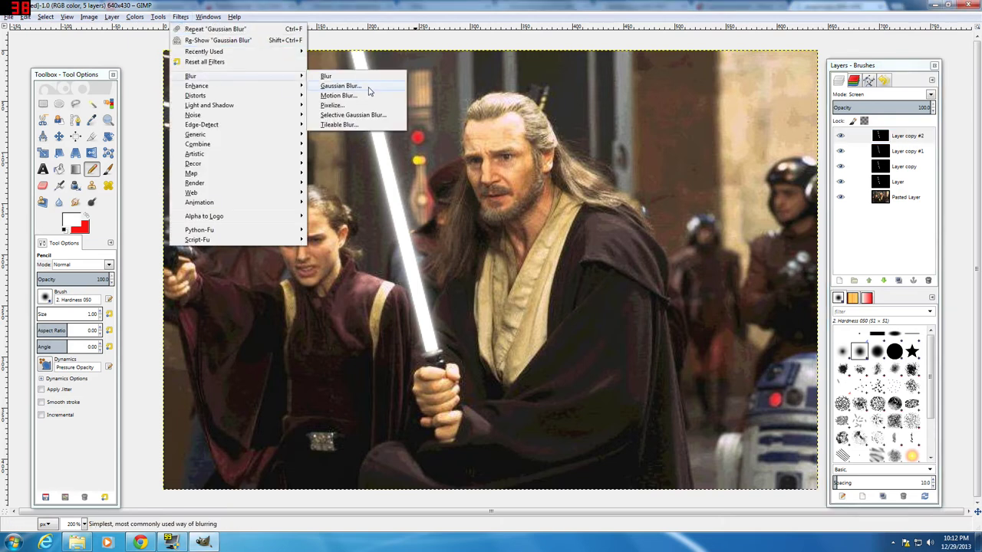
left_click(373, 90)
double_click(467, 344)
type("40")
left_click(501, 385)
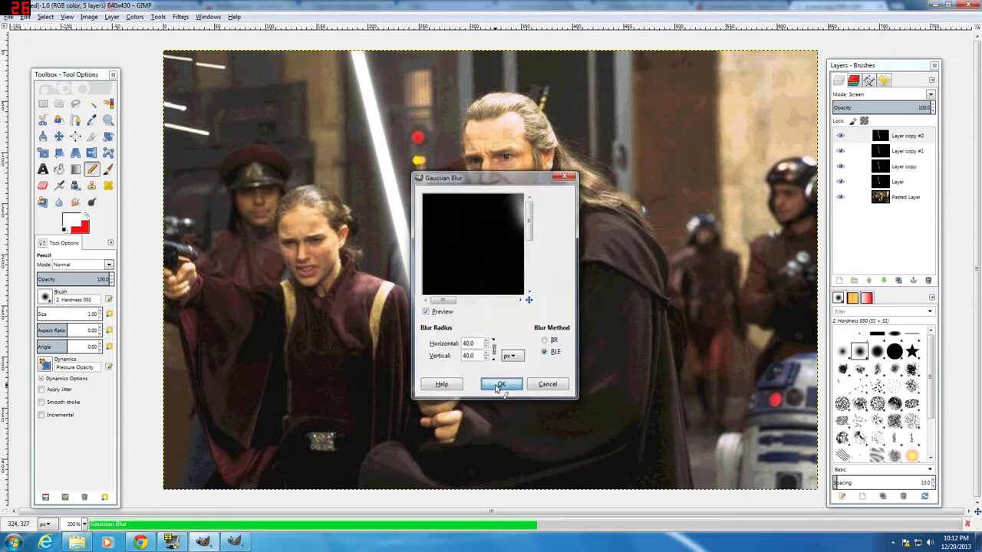
key("ctrl+z")
key("ctrl+y")
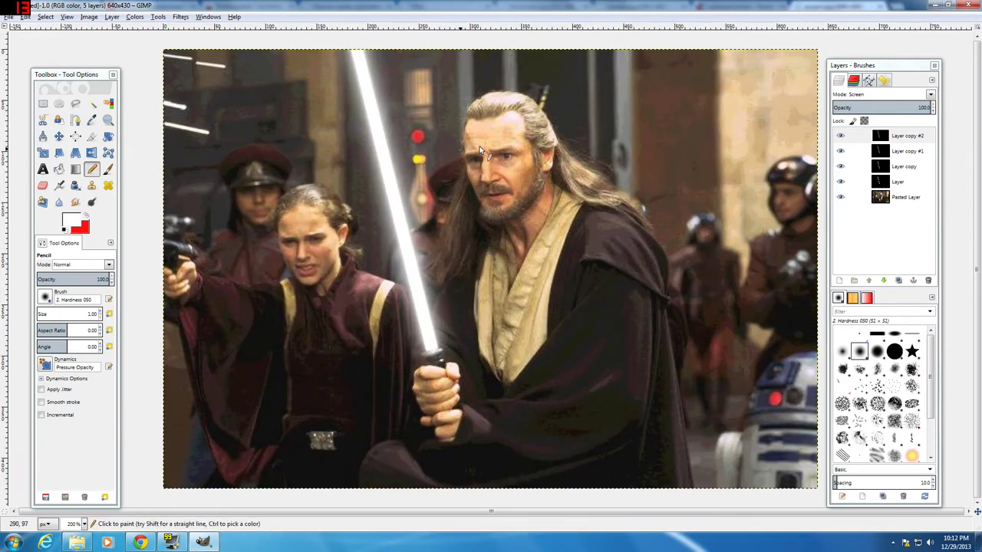
right_click(903, 138)
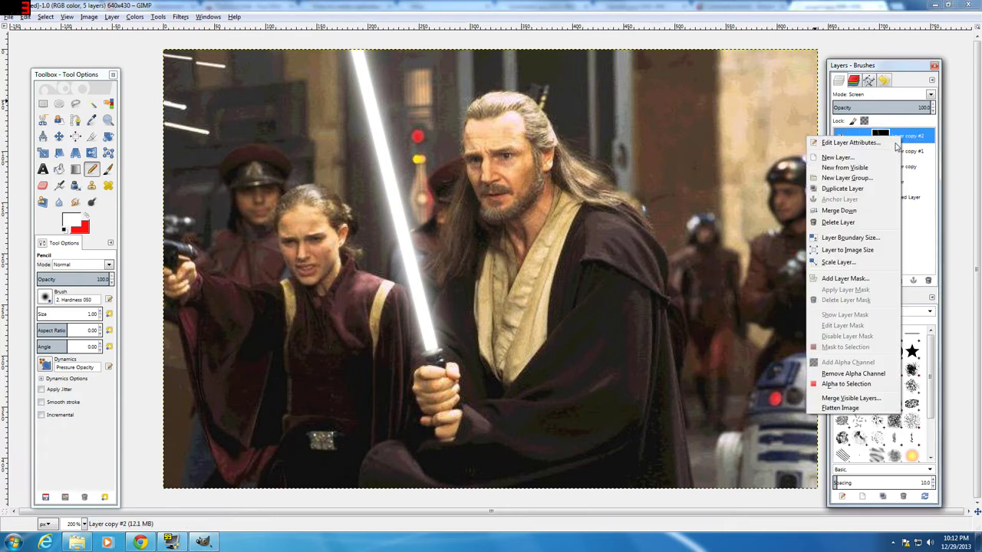
Duplicate the blurred top layer, then merge down twice, setting each result to Screen.
left_click(850, 191)
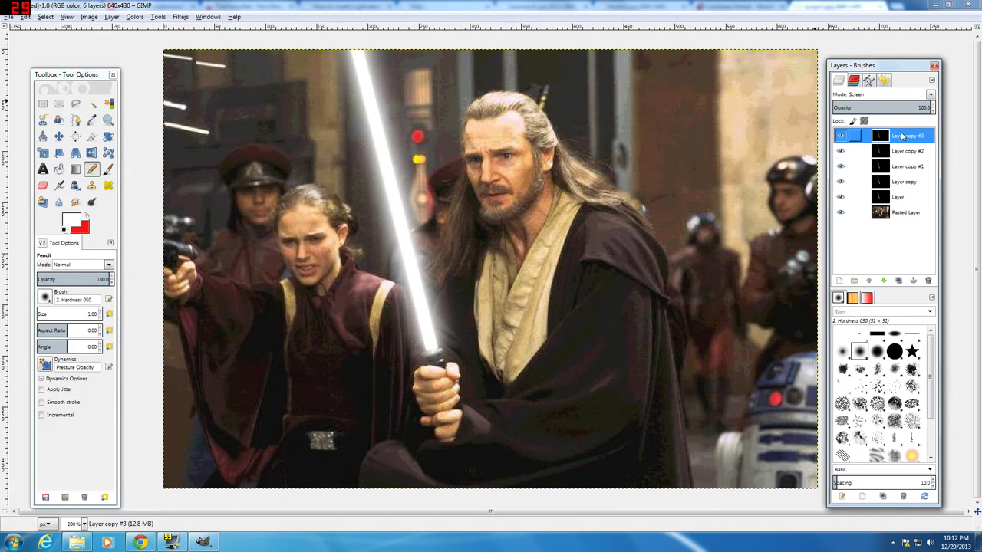
right_click(903, 137)
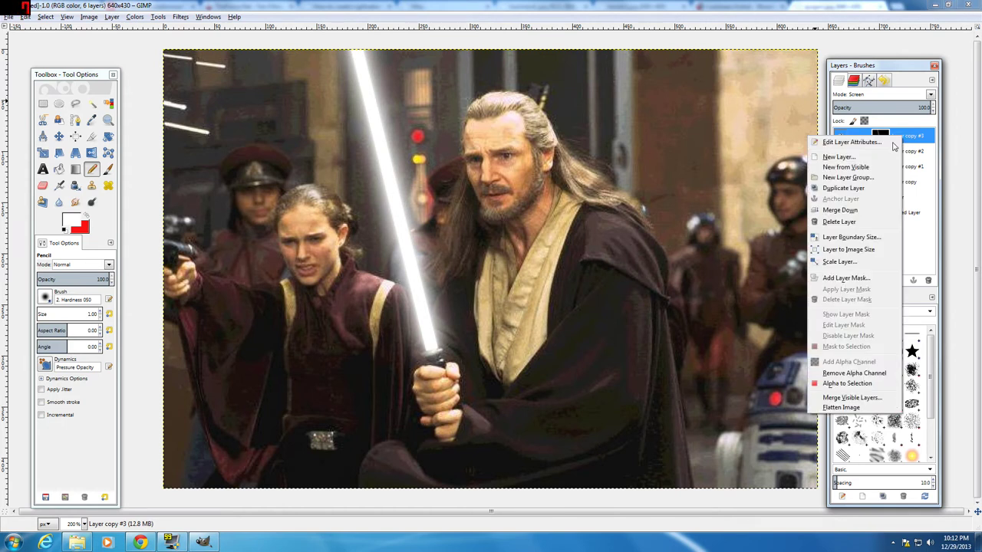
left_click(845, 216)
left_click(922, 94)
left_click(860, 143)
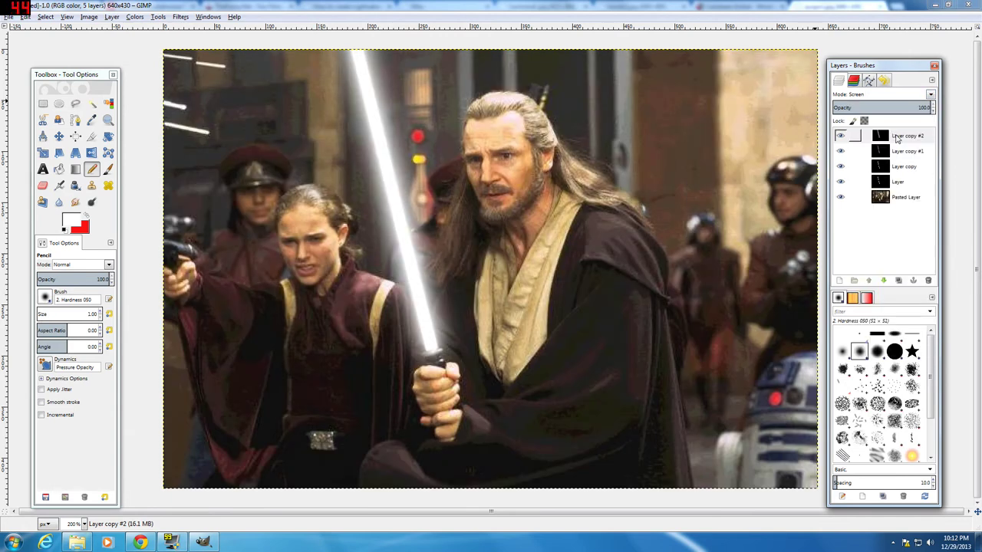
right_click(894, 138)
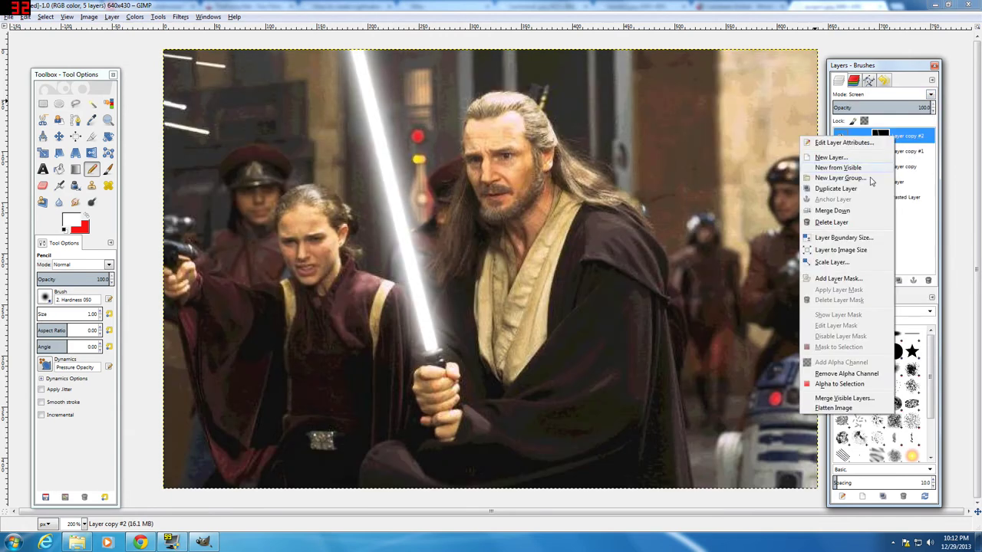
left_click(845, 211)
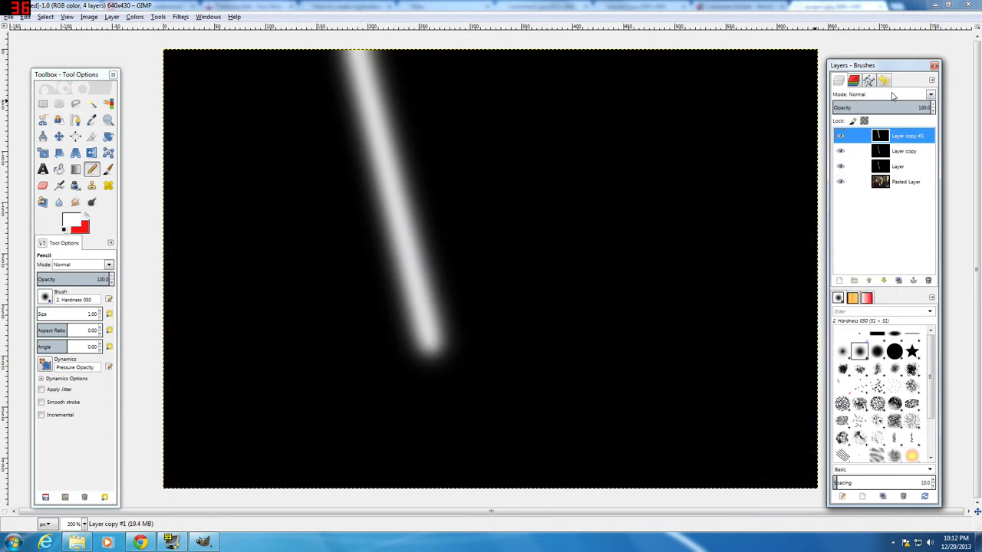
left_click(893, 96)
left_click(861, 143)
Merge the remaining glow copies down into Layer in Screen mode, leaving two layers.
right_click(855, 137)
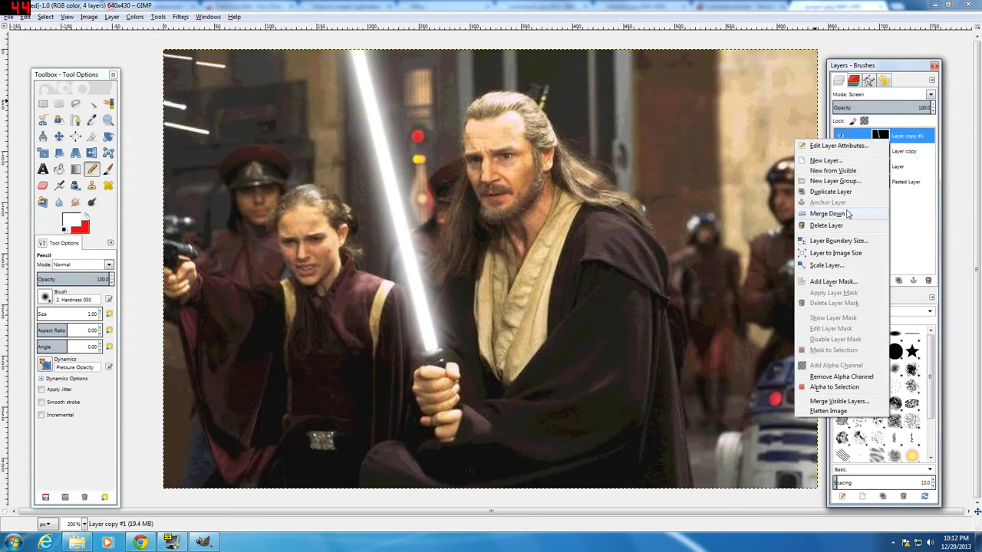
left_click(848, 213)
left_click(889, 94)
left_click(855, 137)
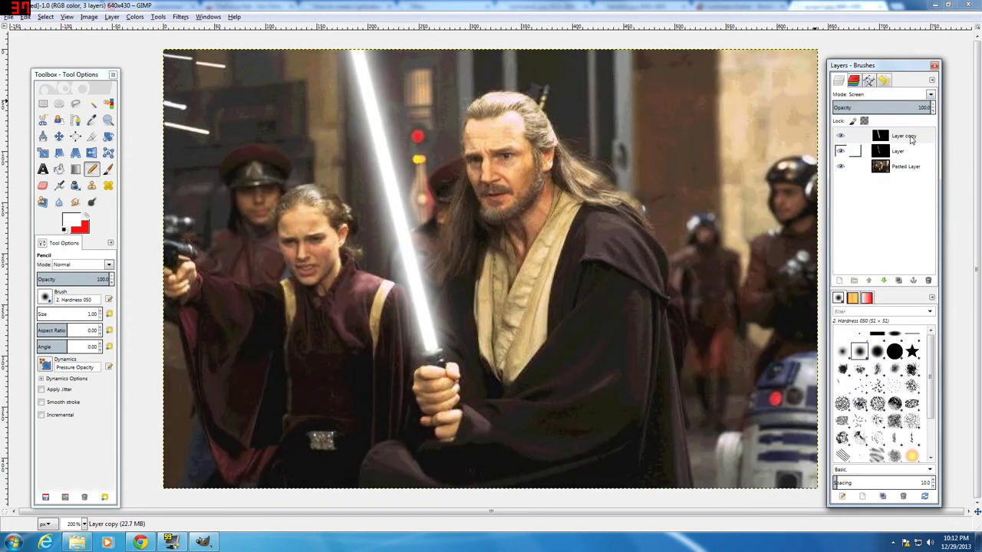
right_click(907, 139)
left_click(882, 210)
left_click(885, 94)
left_click(862, 143)
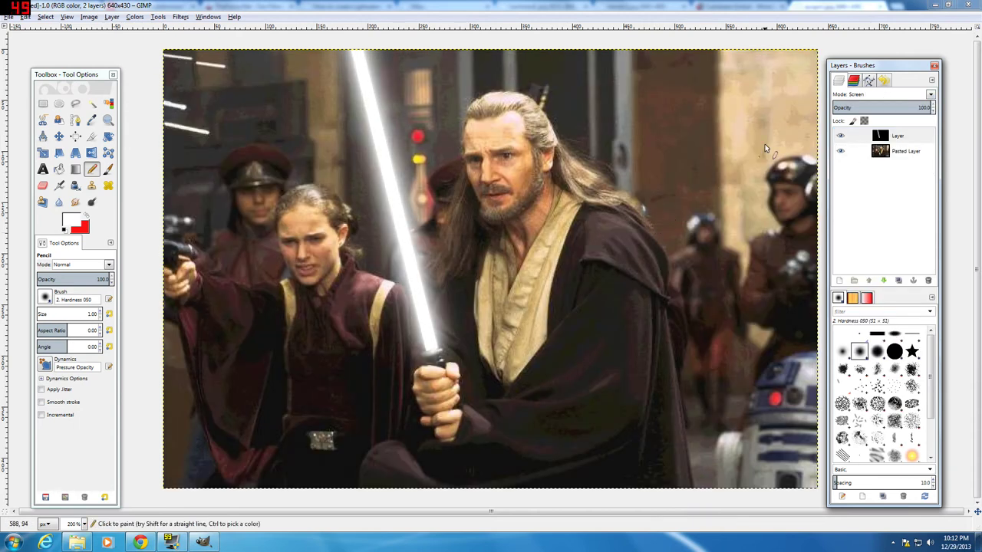
left_click(906, 138)
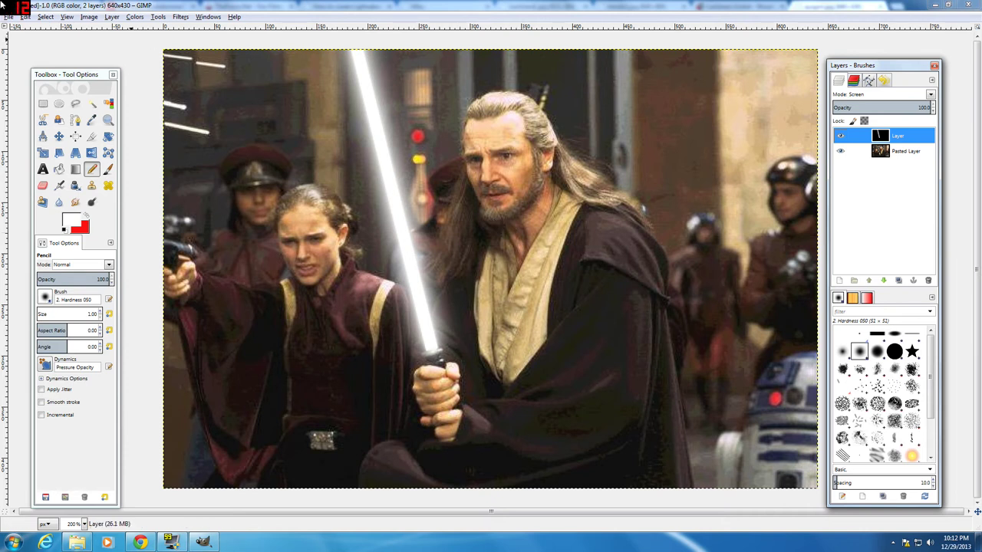
Open Color Balance on the glow layer and try the Yellow–Blue slider across Shadows, Midtones, Highlights.
left_click(135, 17)
left_click(137, 31)
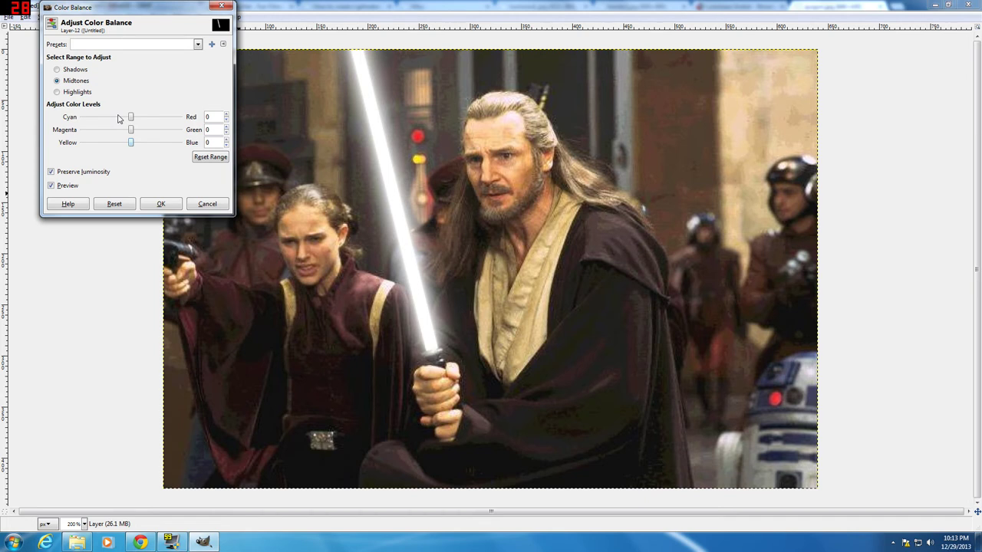
left_click_drag(134, 143, 310, 140)
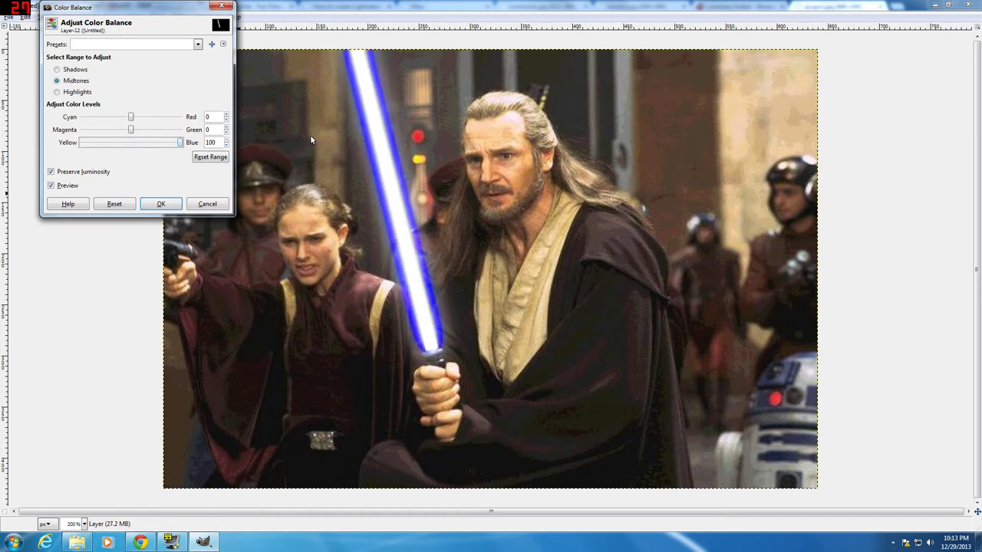
left_click(77, 91)
left_click_drag(134, 142, 183, 143)
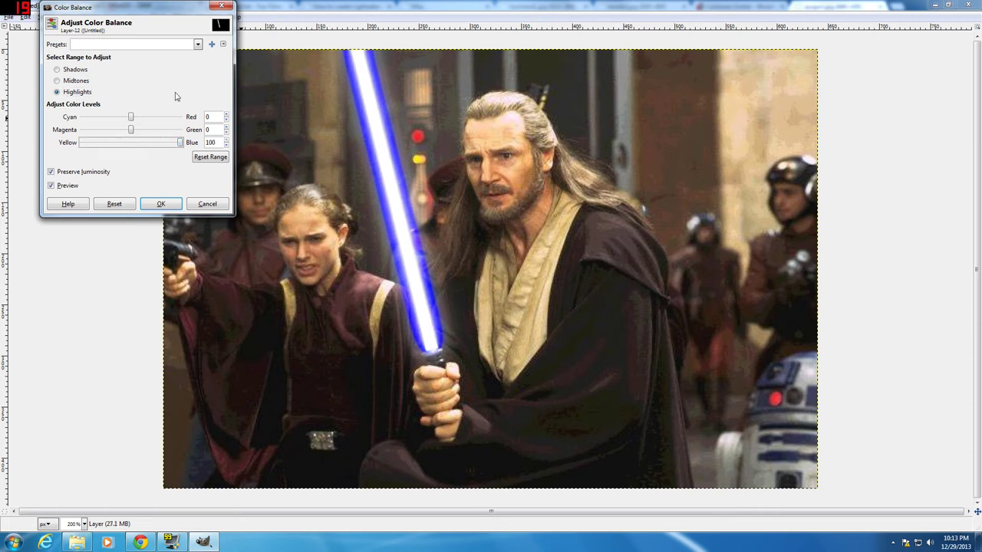
left_click(75, 70)
left_click_drag(132, 142, 345, 163)
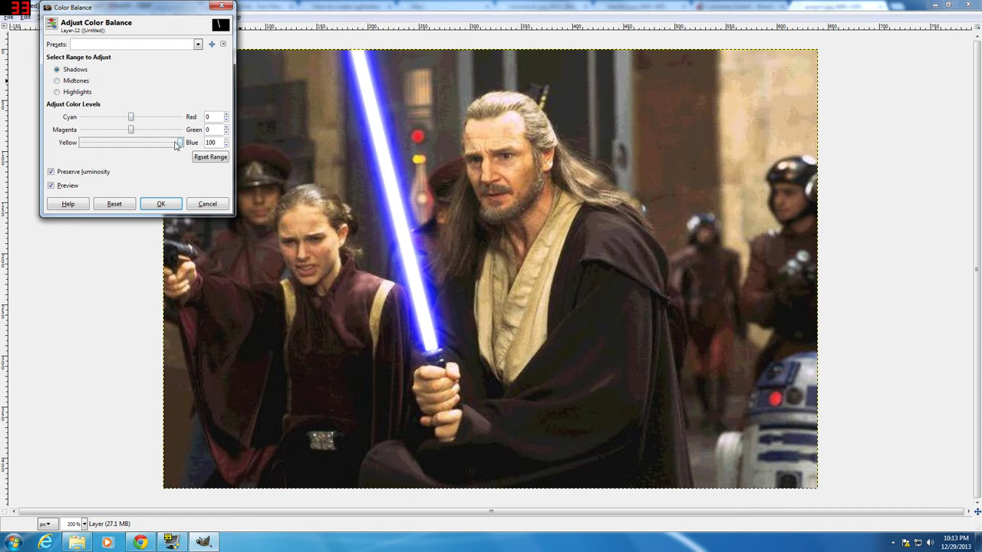
left_click(75, 80)
key("Down")
left_click_drag(177, 144, 100, 144)
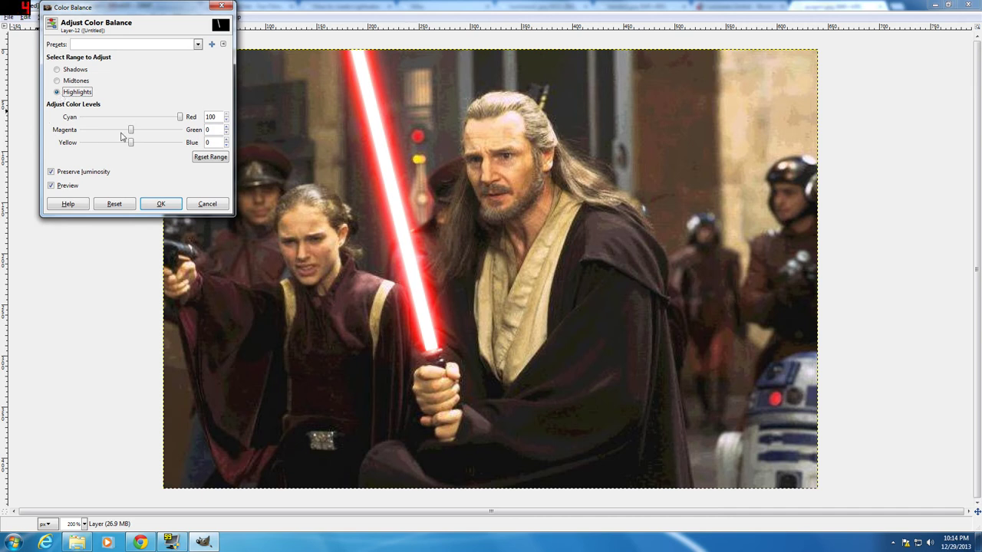
Push the Highlights sliders fully to red, magenta and yellow, apply, and reselect Layer.
left_click_drag(131, 130, 80, 130)
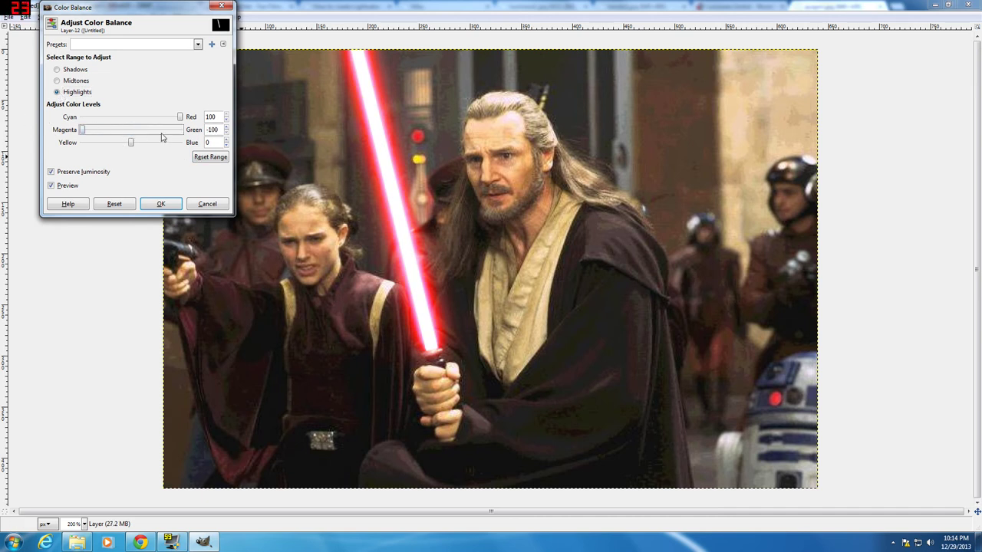
left_click_drag(132, 143, 81, 143)
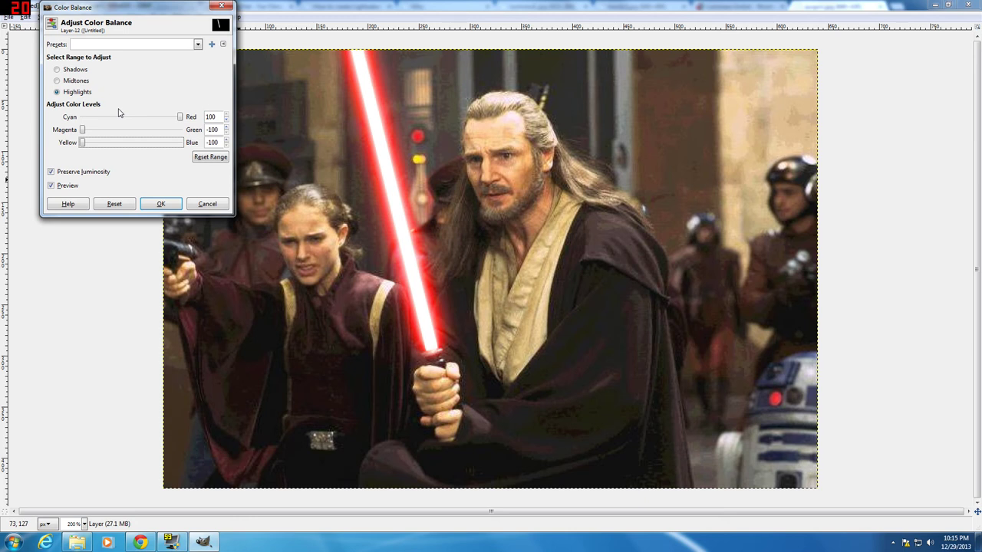
left_click(157, 204)
left_click(908, 136)
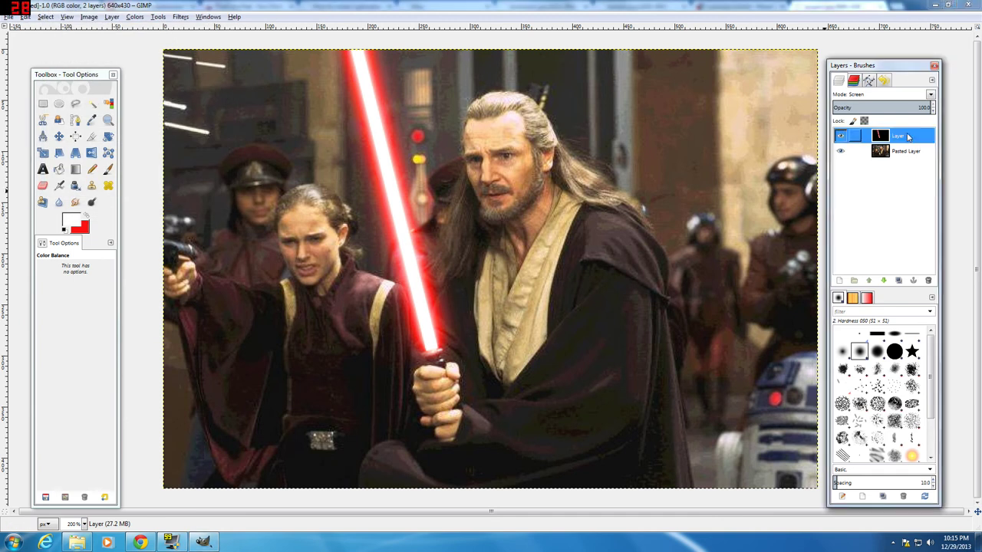
Merge the red glow layer down into the Pasted Layer, leaving one layer.
right_click(908, 136)
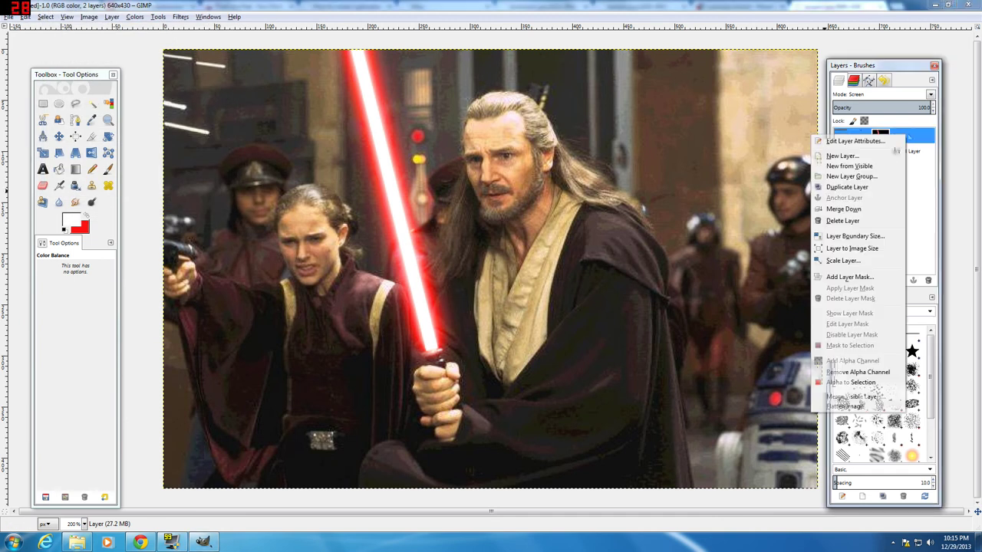
left_click(843, 213)
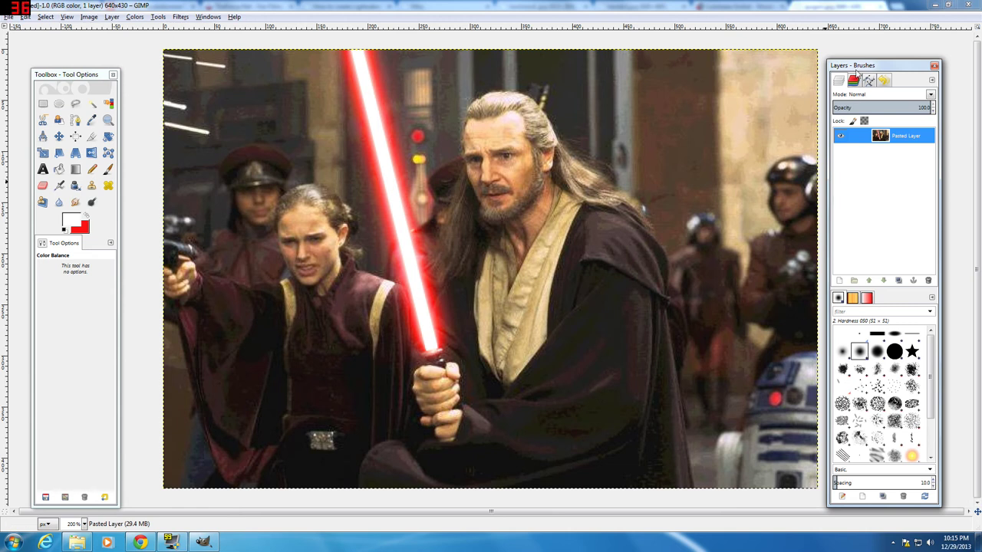
mouse_move(863, 68)
left_mouse_down()
mouse_move(899, 23)
mouse_move(890, 29)
mouse_move(899, 30)
left_mouse_up()
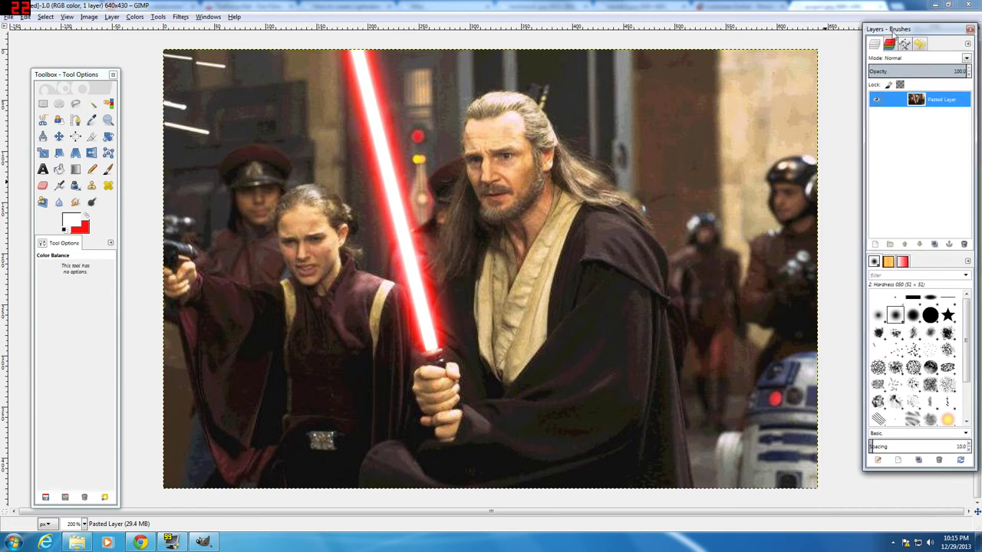